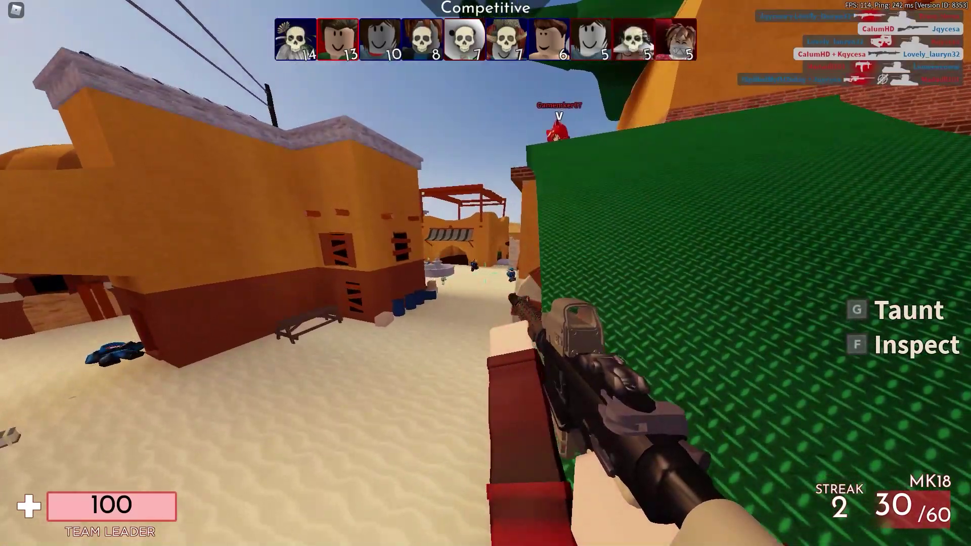
{"action": "left_click_drag", "start_coordinate": [486, 273], "coordinate": [486, 273]}
{"action": "left_click", "coordinate": [485, 273]}
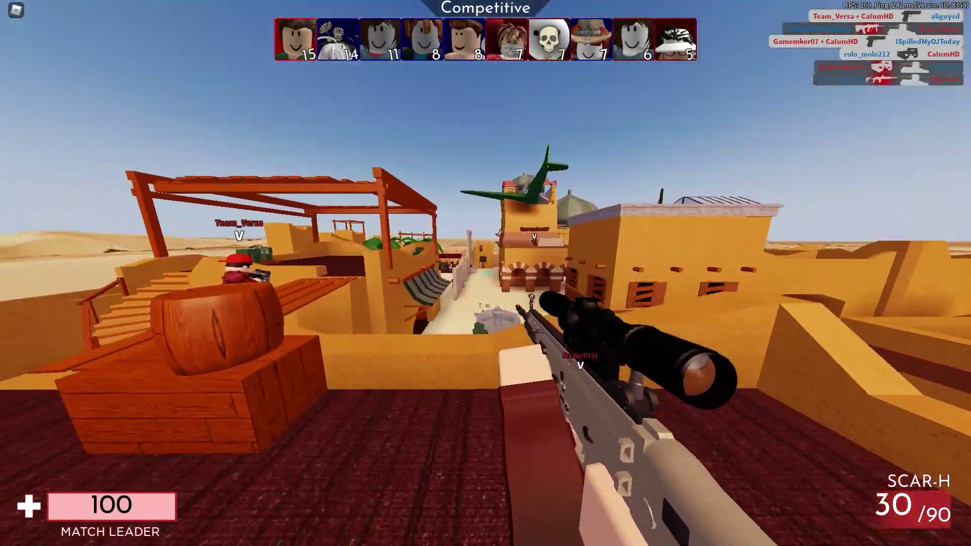
{"action": "right_click", "coordinate": [486, 273]}
{"action": "left_click", "coordinate": [486, 273]}
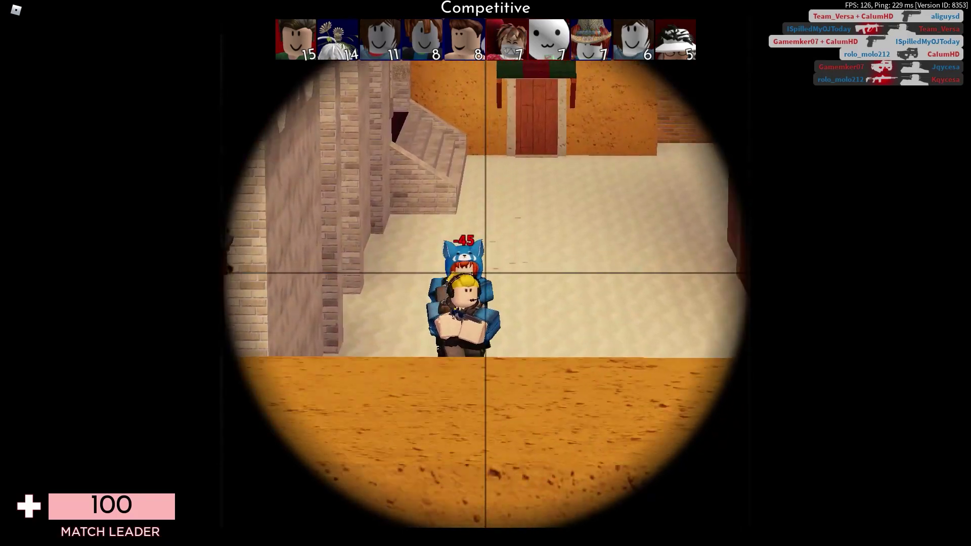
{"action": "left_click", "coordinate": [485, 273]}
{"action": "left_click", "coordinate": [485, 273]}
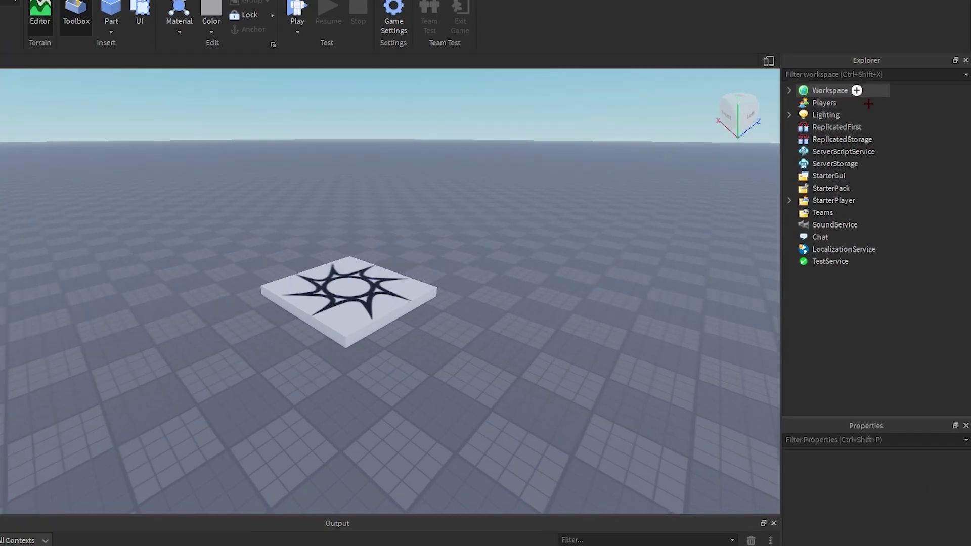
Insert a Part into the Workspace and add a BillboardGui inside it.
{"action": "left_click", "coordinate": [880, 102]}
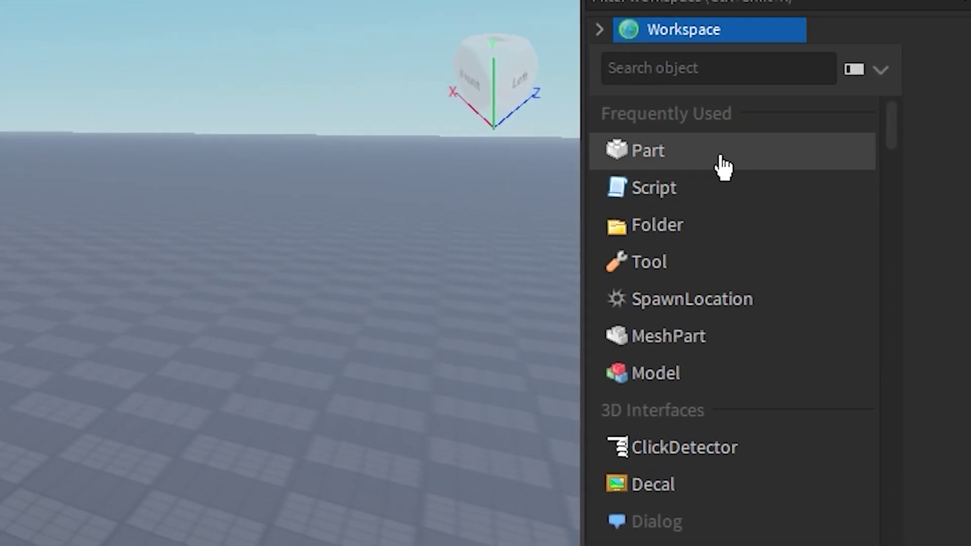
{"action": "left_click", "coordinate": [871, 150]}
{"action": "left_click", "coordinate": [687, 156]}
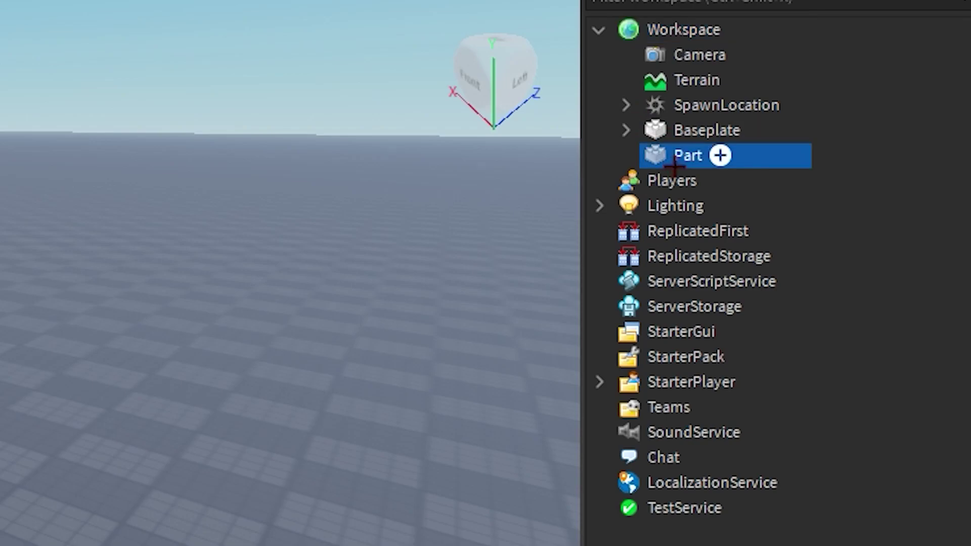
{"action": "left_click", "coordinate": [720, 155]}
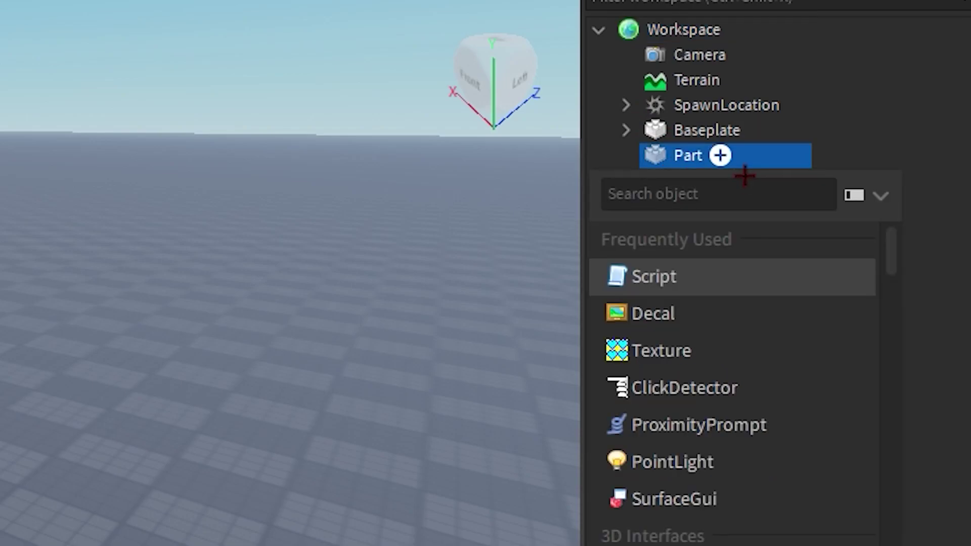
{"action": "type", "text": "billb"}
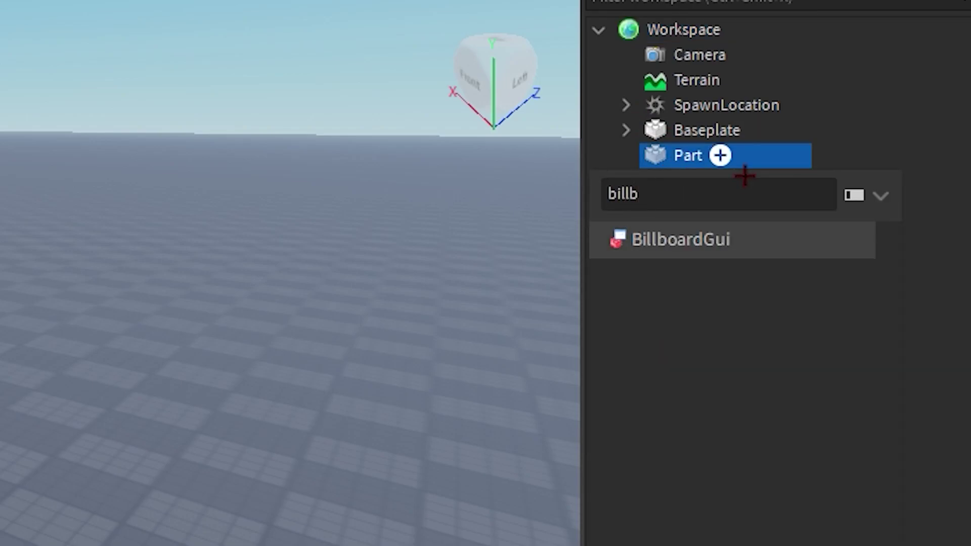
{"action": "left_click", "coordinate": [823, 258]}
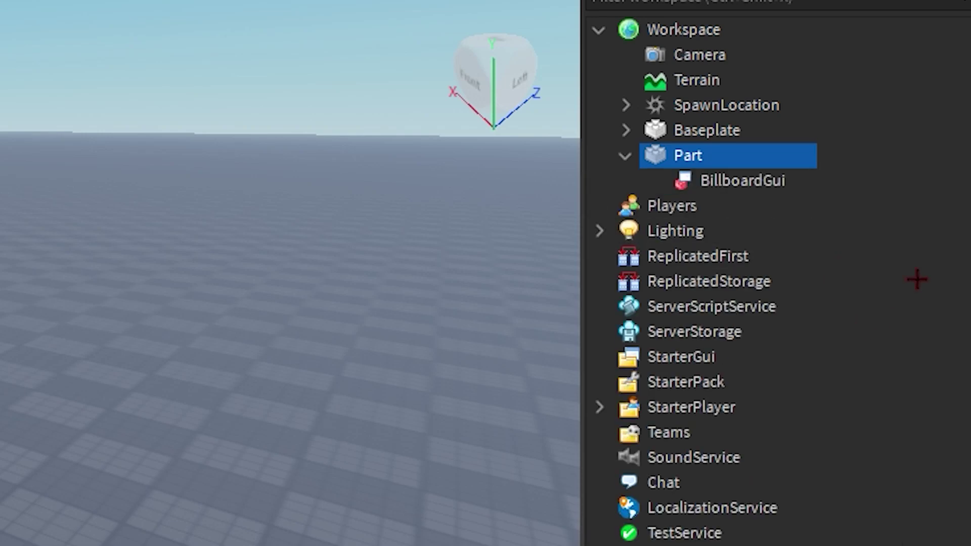
Add a Frame inside the BillboardGui and a TextLabel inside that Frame.
{"action": "left_click", "coordinate": [768, 188]}
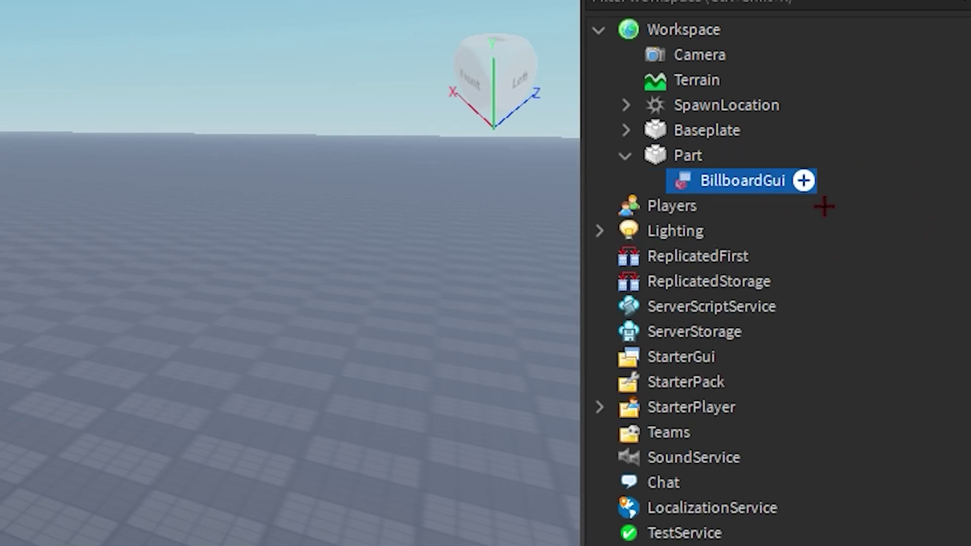
{"action": "key", "text": "ctrl+i"}
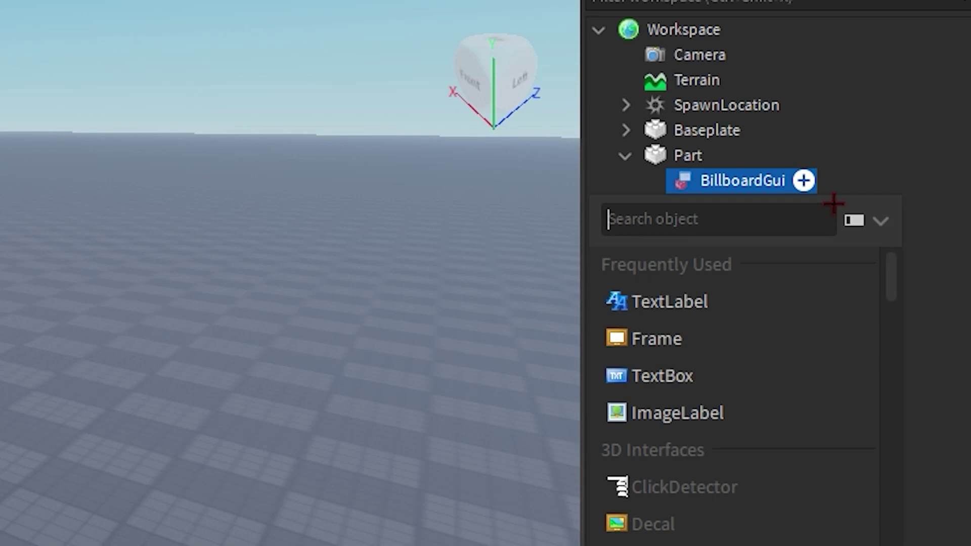
{"action": "type", "text": "fr"}
{"action": "key", "text": "Return"}
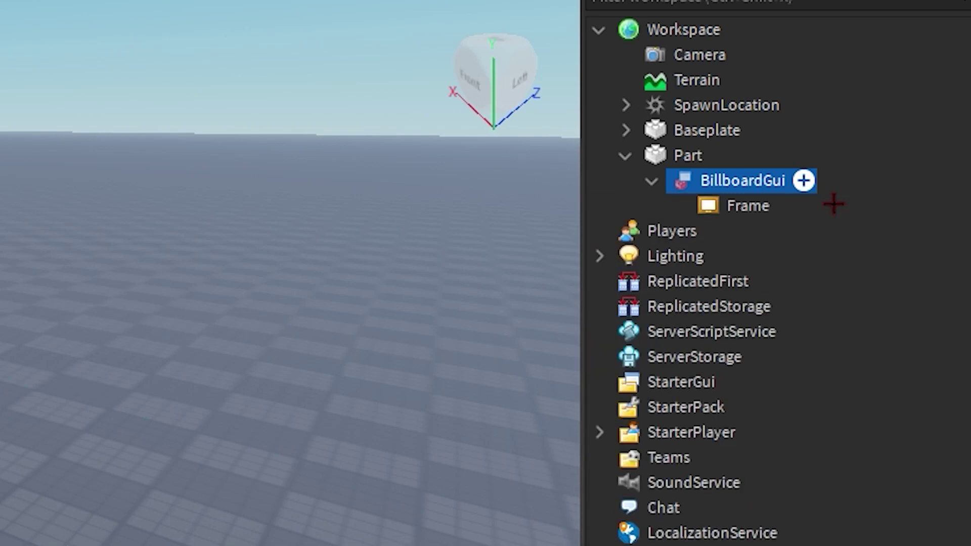
{"action": "left_click", "coordinate": [803, 230]}
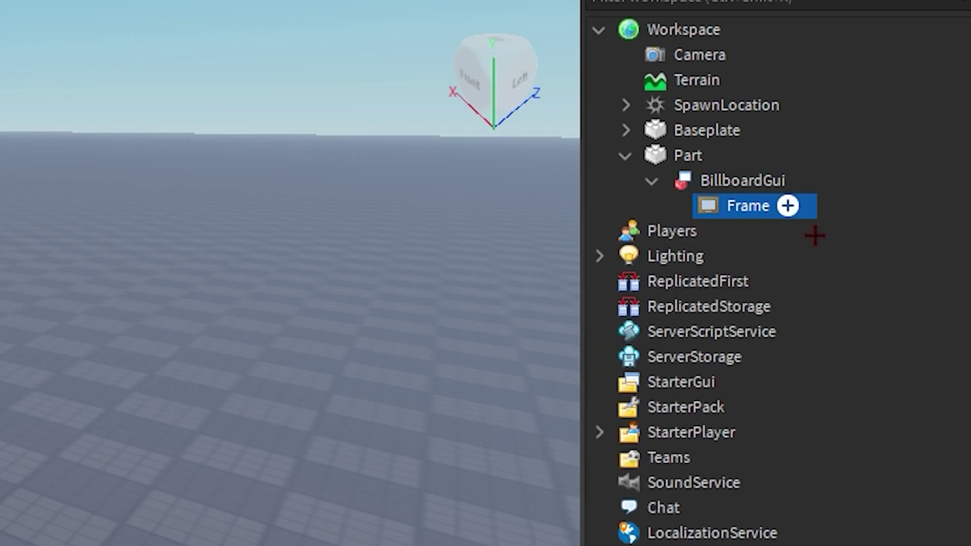
{"action": "key", "text": "ctrl+i"}
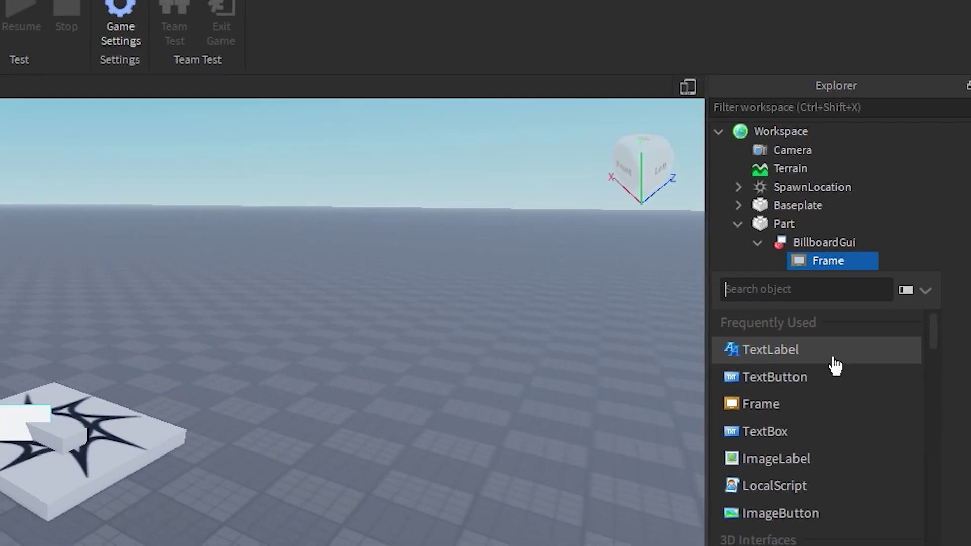
{"action": "left_click", "coordinate": [833, 357]}
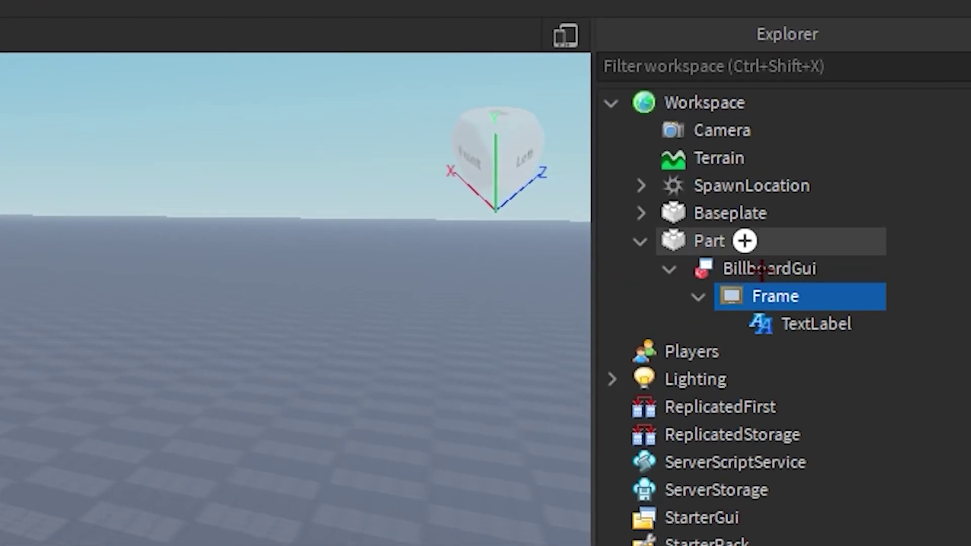
Set the BillboardGui's LightInfluence to 0.
{"action": "key", "text": "Up"}
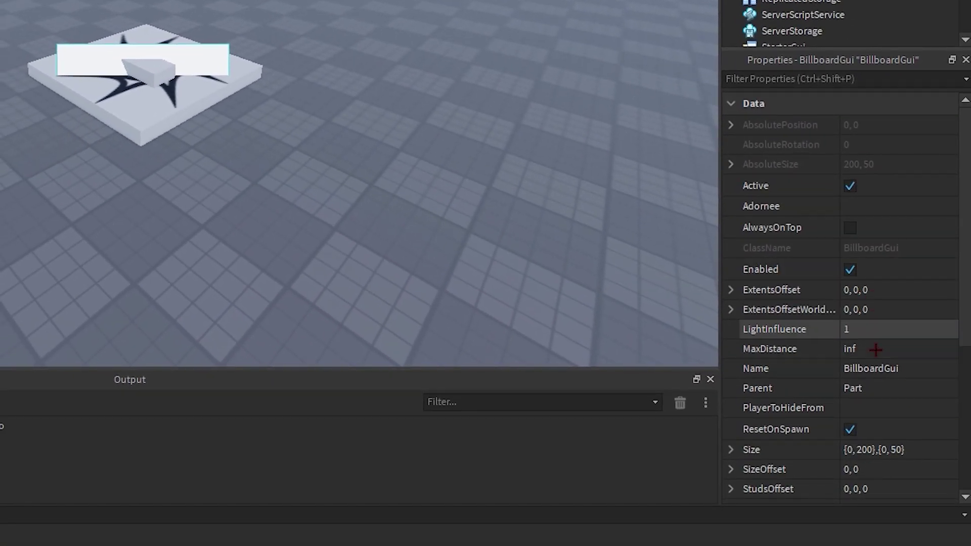
{"action": "left_click", "coordinate": [943, 332]}
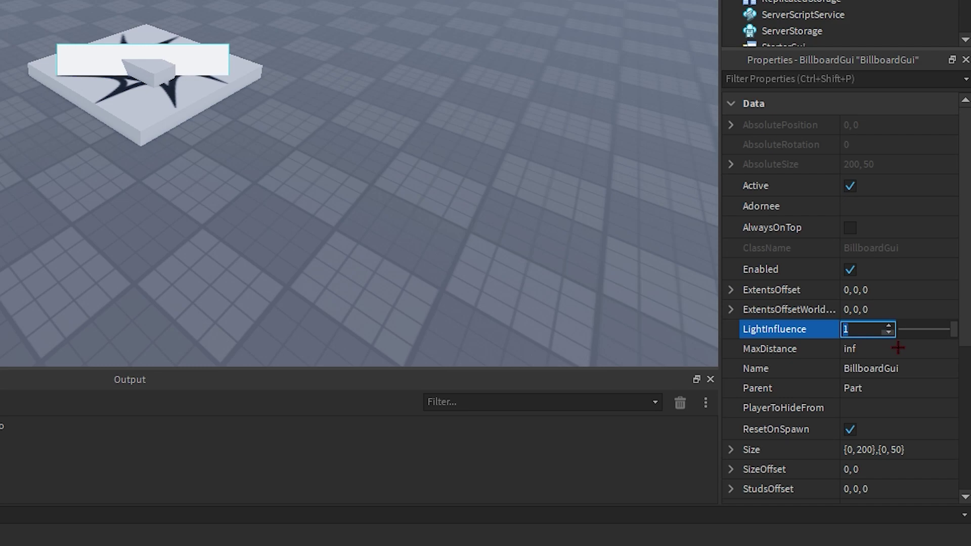
{"action": "key", "text": "BackSpace"}
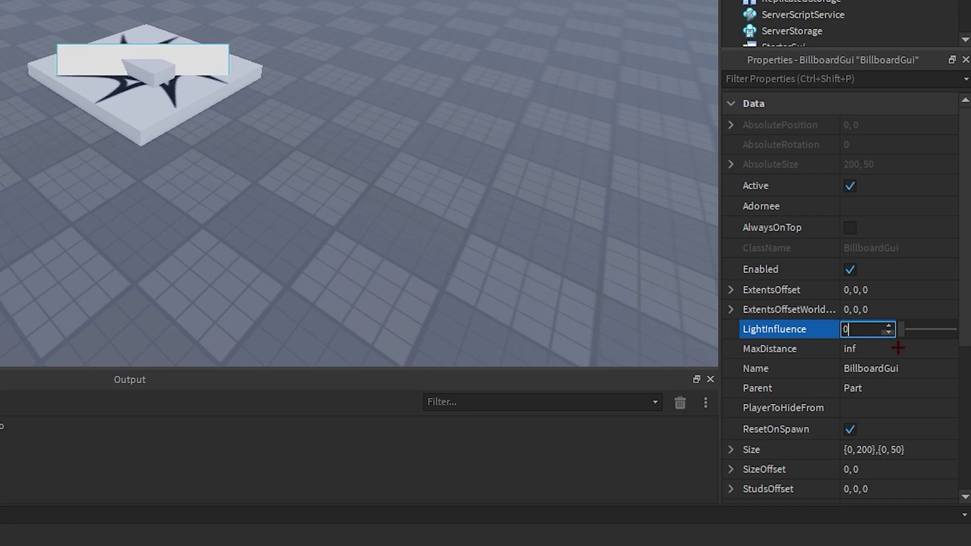
{"action": "key", "text": "Return"}
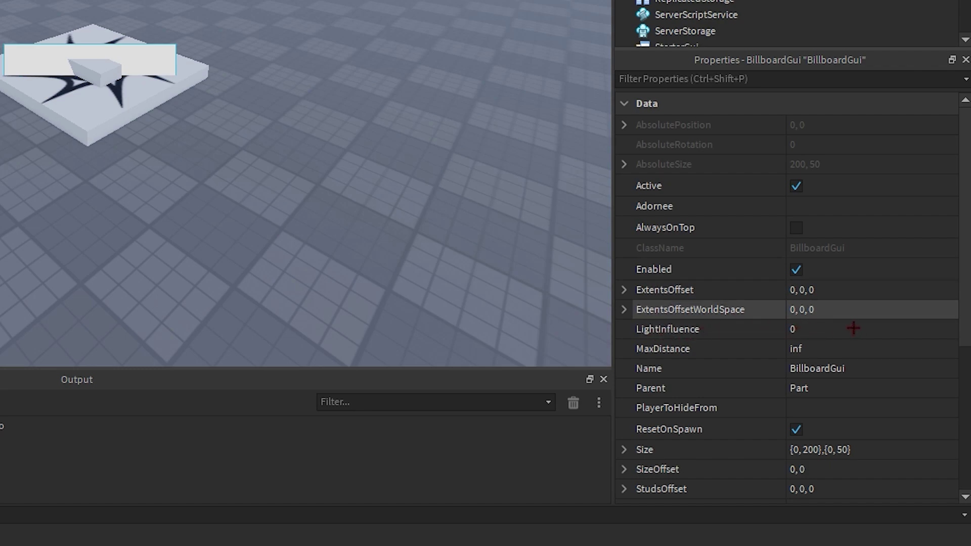
Raise the BillboardGui above the part by setting its ExtentsOffsetWorldSpace to 0, 5, 0.
{"action": "left_click", "coordinate": [853, 309]}
{"action": "key", "text": "BackSpace"}
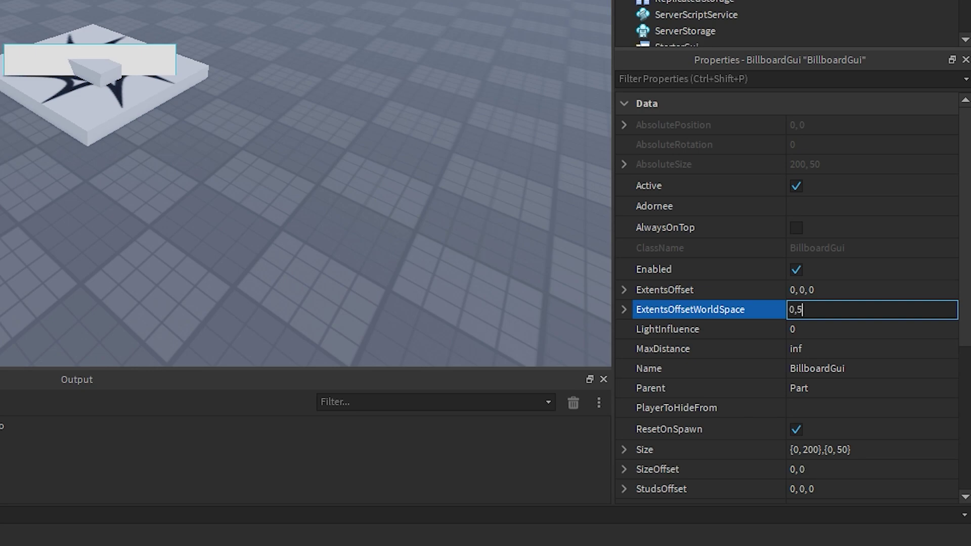
{"action": "key", "text": "Return"}
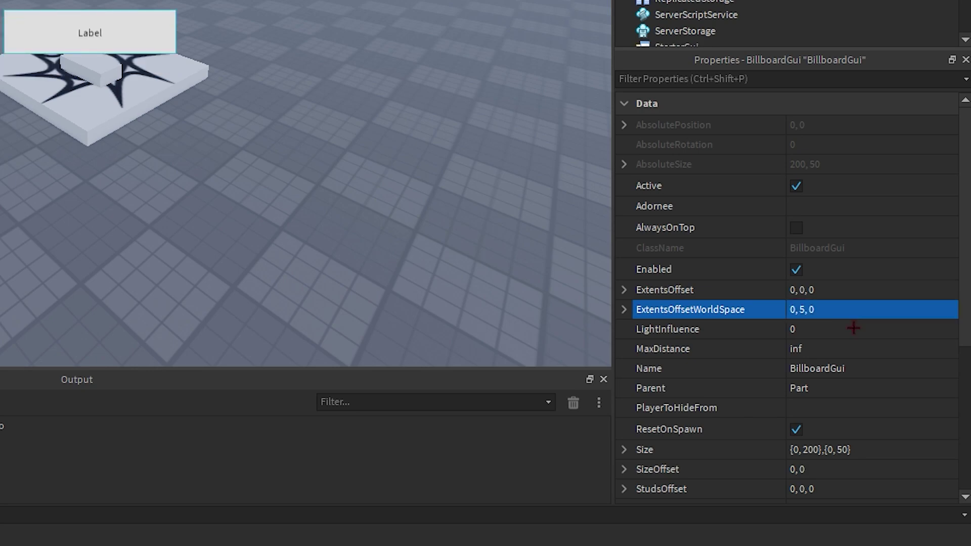
{"action": "left_click", "coordinate": [433, 146]}
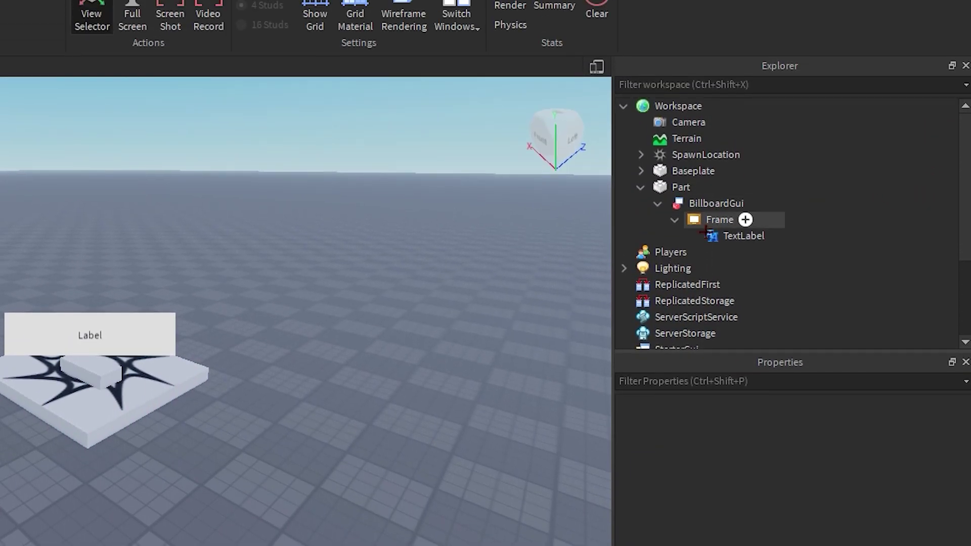
Set the Frame's Size to 1,0,1,0 so it fills the whole BillboardGui.
{"action": "left_click", "coordinate": [747, 201]}
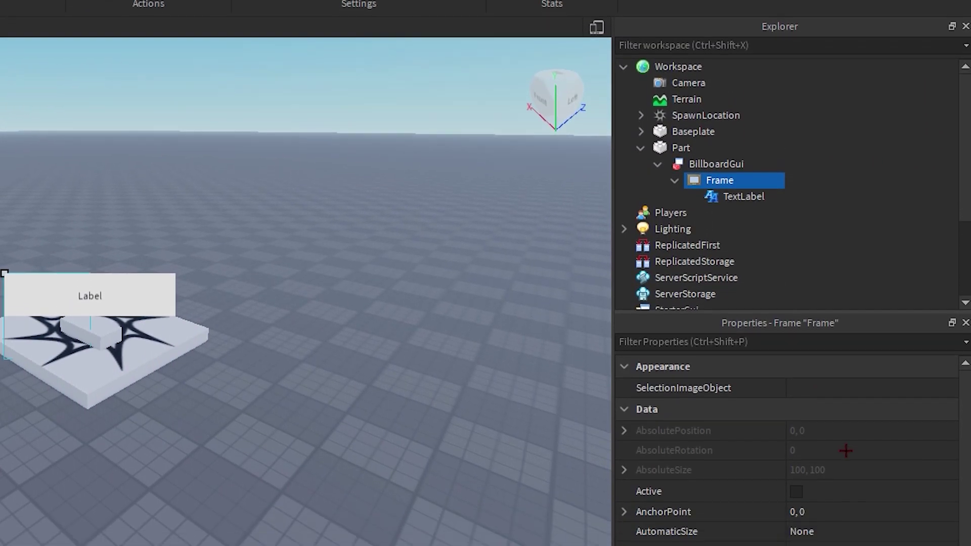
{"action": "scroll", "coordinate": [845, 450], "scroll_direction": "down", "scroll_amount": 2}
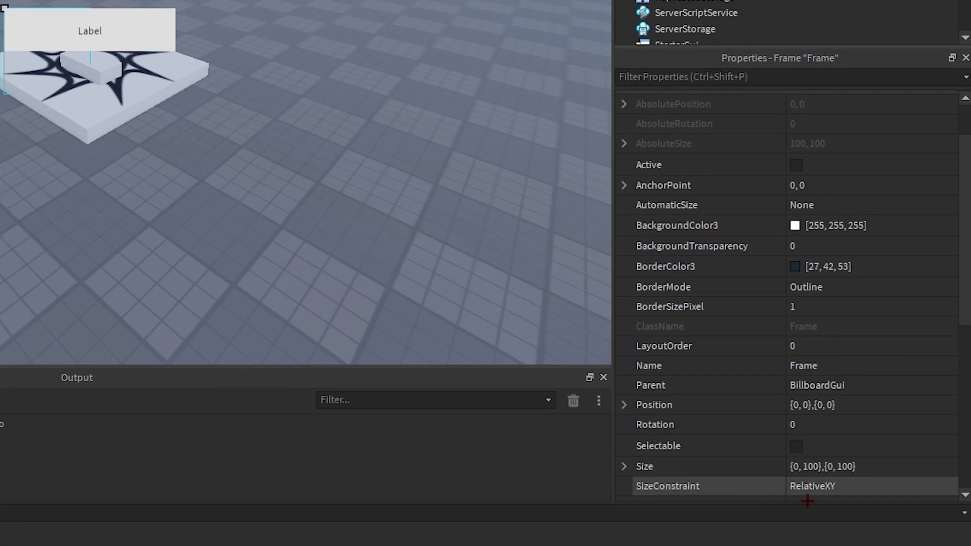
{"action": "left_click", "coordinate": [904, 493]}
{"action": "key", "text": "shift+Tab"}
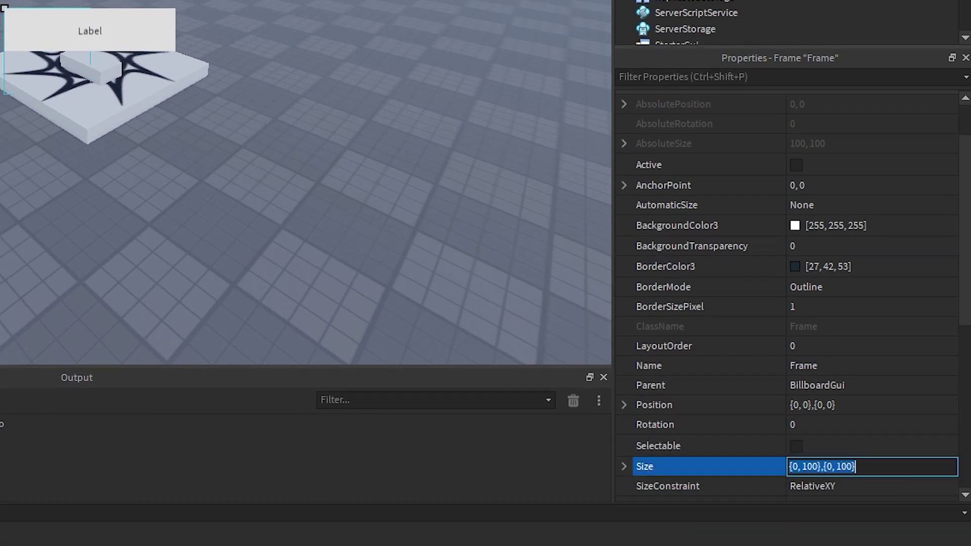
{"action": "type", "text": "1,0,1,0"}
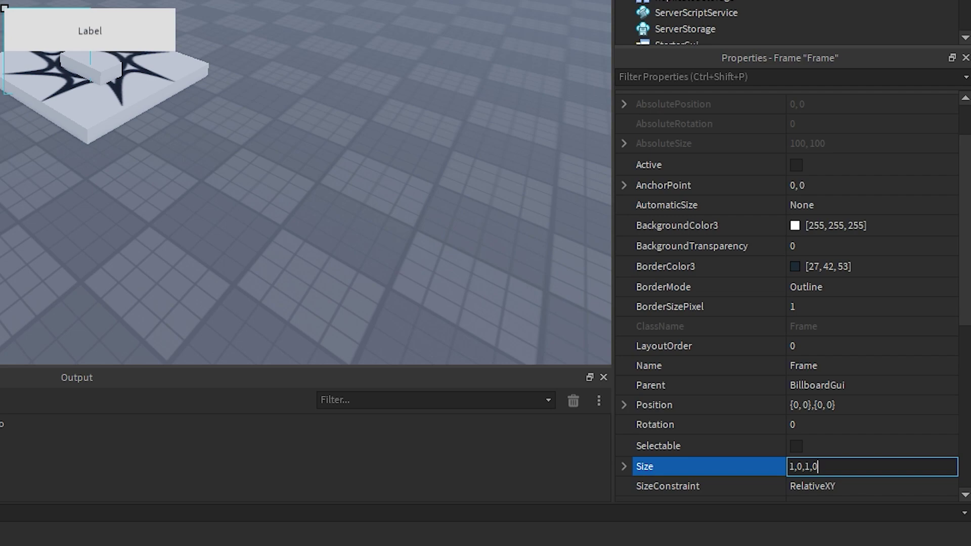
{"action": "key", "text": "Return"}
{"action": "left_click", "coordinate": [708, 165]}
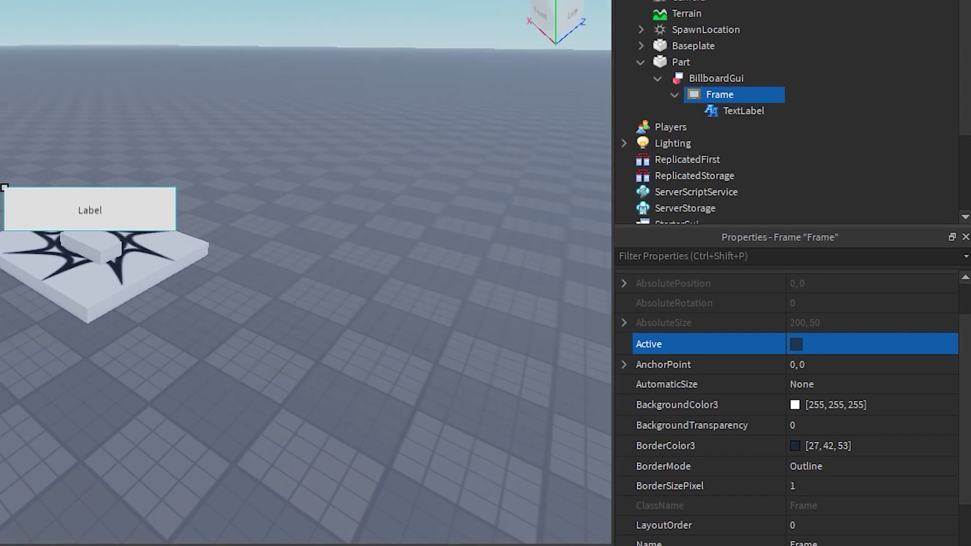
Set the BillboardGui's Size to {4, 0},{0.5, 0}.
{"action": "left_click", "coordinate": [716, 104]}
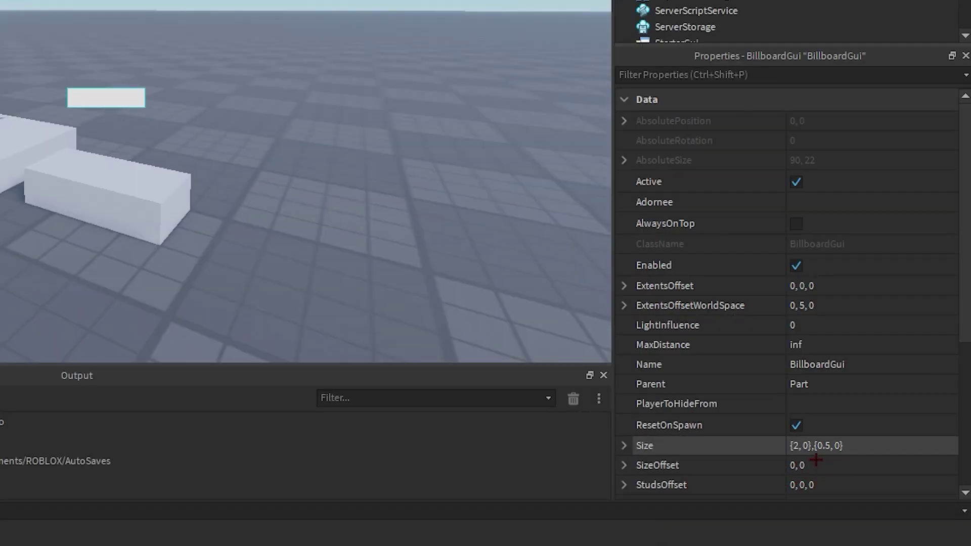
{"action": "left_click", "coordinate": [814, 444]}
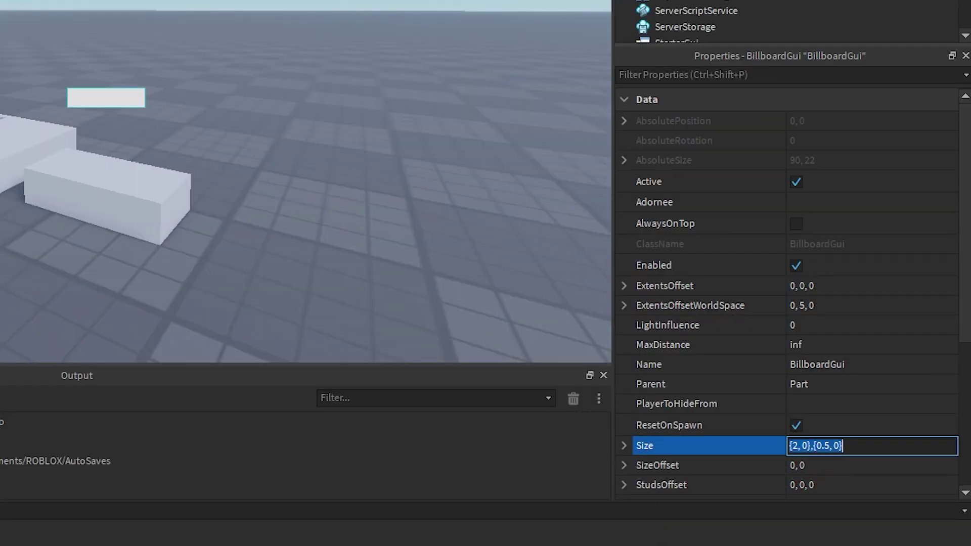
{"action": "left_click", "coordinate": [799, 444]}
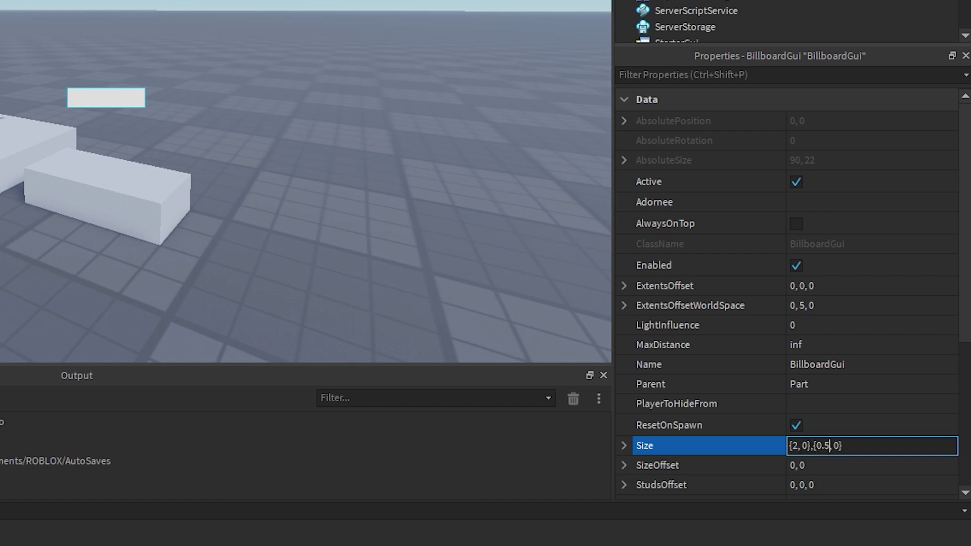
{"action": "key", "text": "ctrl+a"}
{"action": "key", "text": "BackSpace"}
{"action": "key", "text": "Return"}
Set the Y scale in the BillboardGui's Size to 1.
{"action": "left_click", "coordinate": [838, 455]}
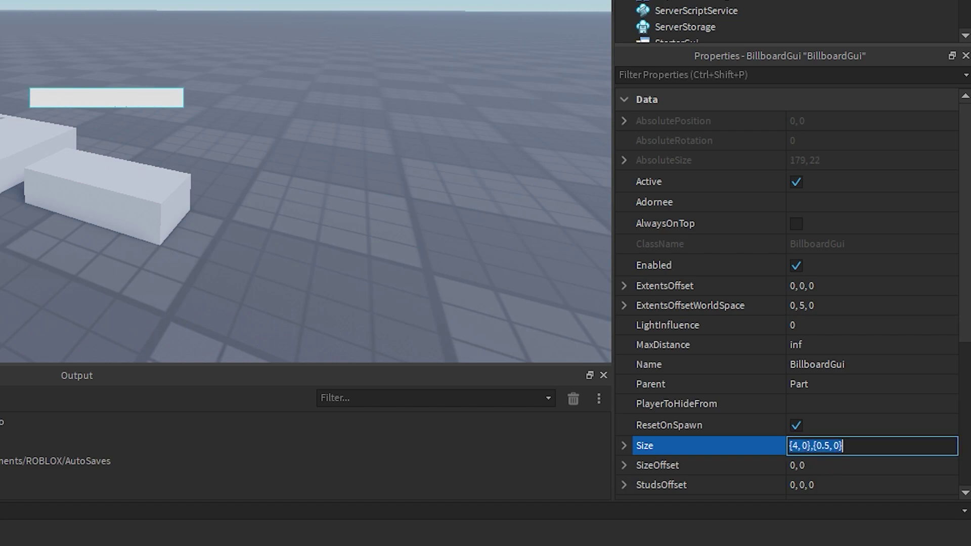
{"action": "key", "text": "BackSpace"}
{"action": "key", "text": "BackSpace"}
{"action": "key", "text": "BackSpace"}
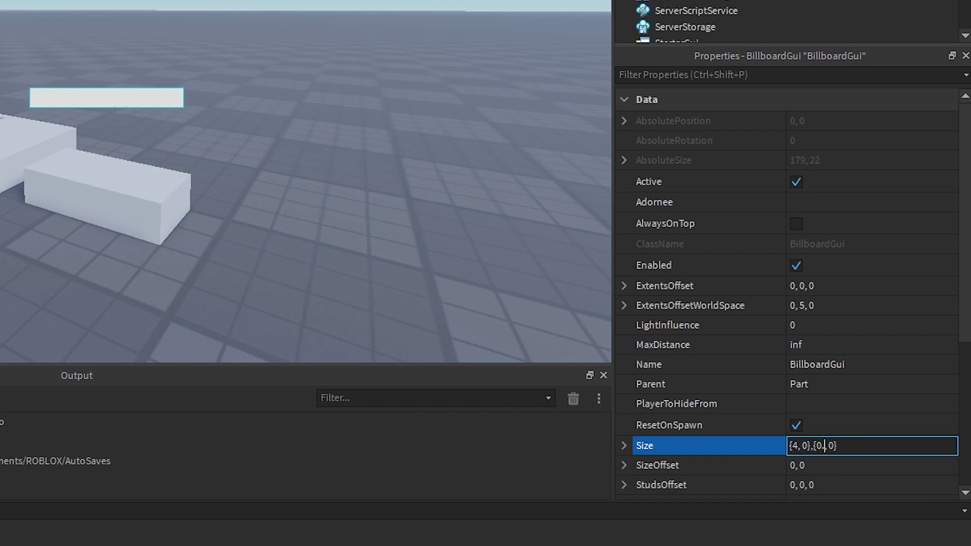
{"action": "type", "text": "1"}
{"action": "key", "text": "Return"}
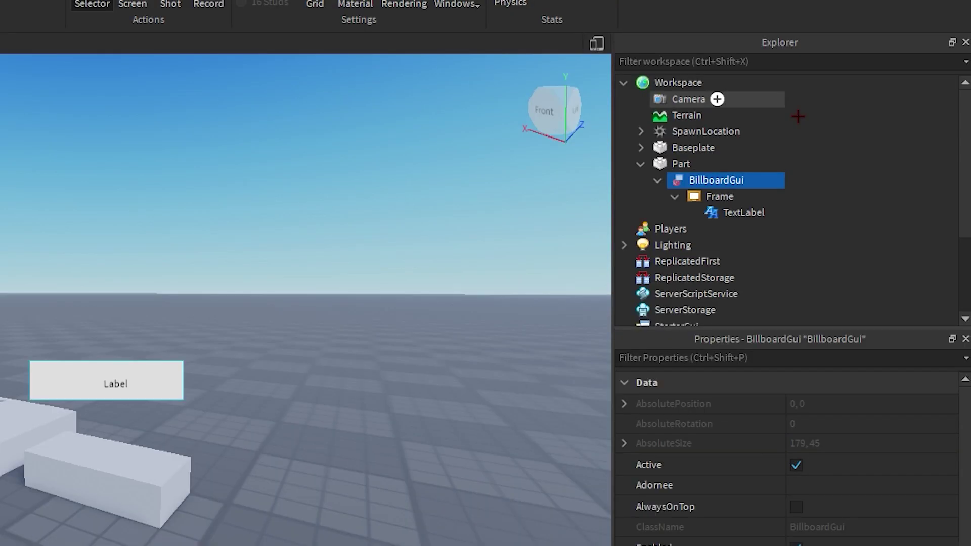
Make the Frame's background invisible by setting its BackgroundTransparency to 1.
{"action": "left_click", "coordinate": [727, 200]}
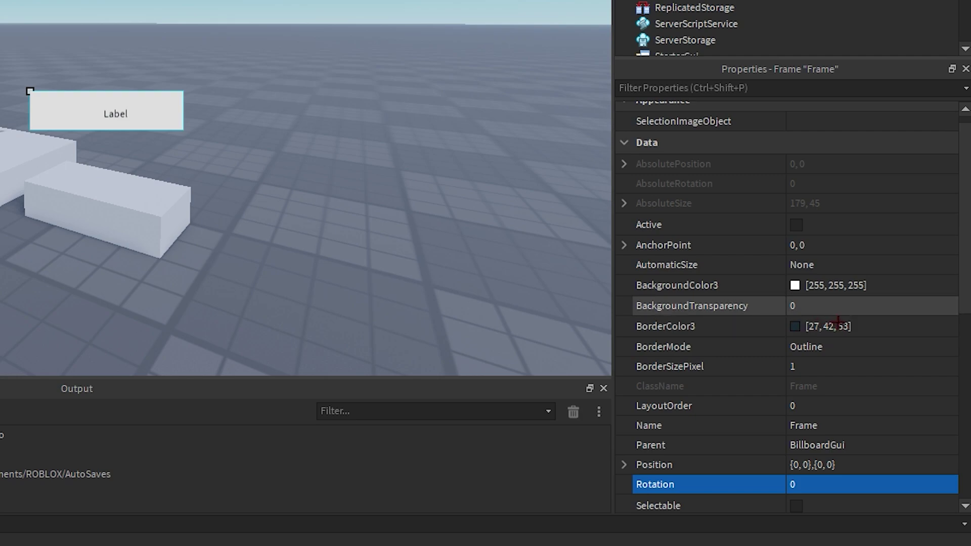
{"action": "left_click", "coordinate": [834, 305]}
{"action": "type", "text": "1"}
{"action": "key", "text": "Return"}
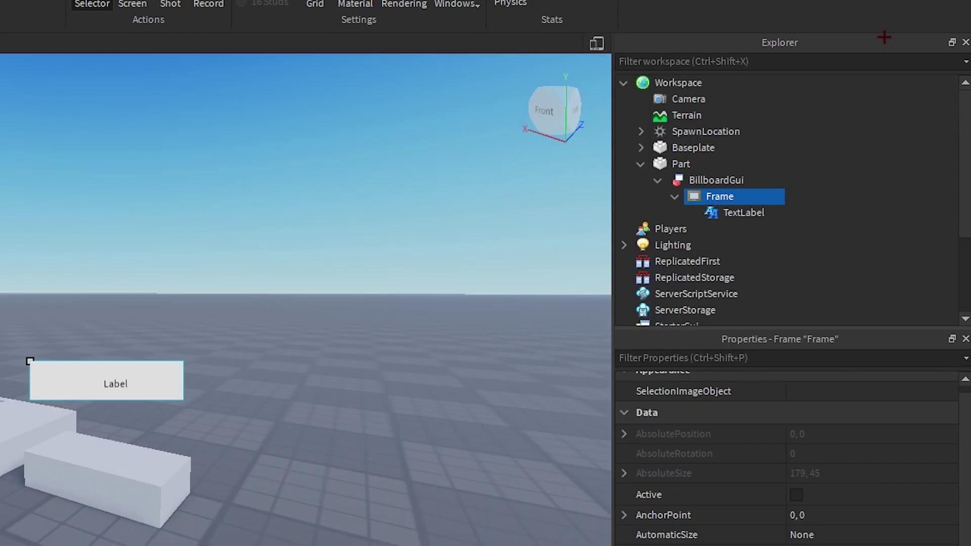
Set the TextLabel's Size to 1,0,0.5,0 so it spans the Frame's full width and half its height.
{"action": "left_click", "coordinate": [742, 212]}
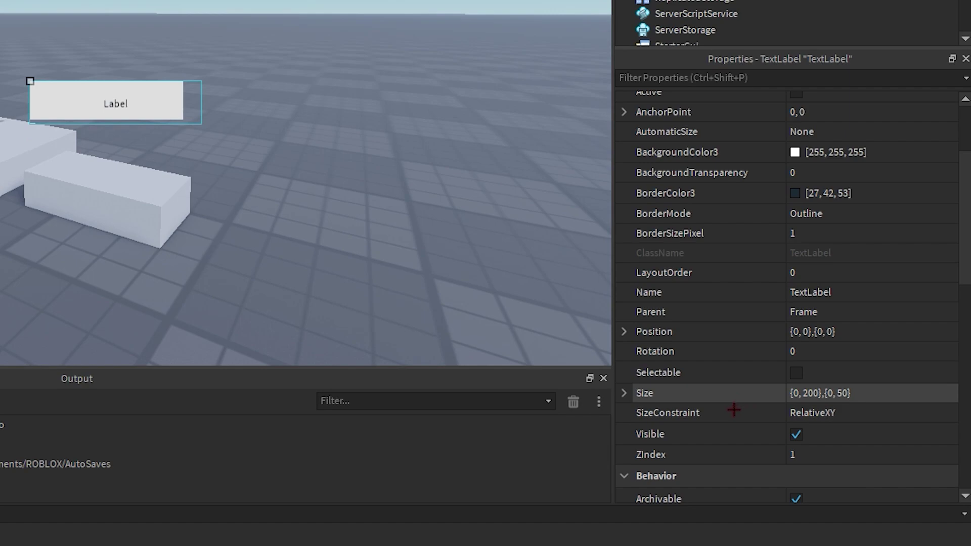
{"action": "left_click", "coordinate": [795, 400]}
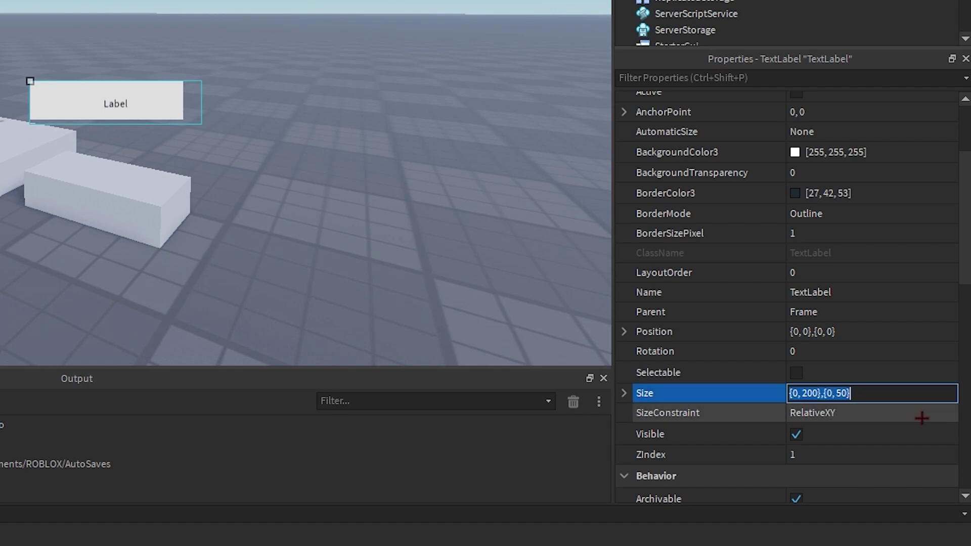
{"action": "key", "text": "BackSpace"}
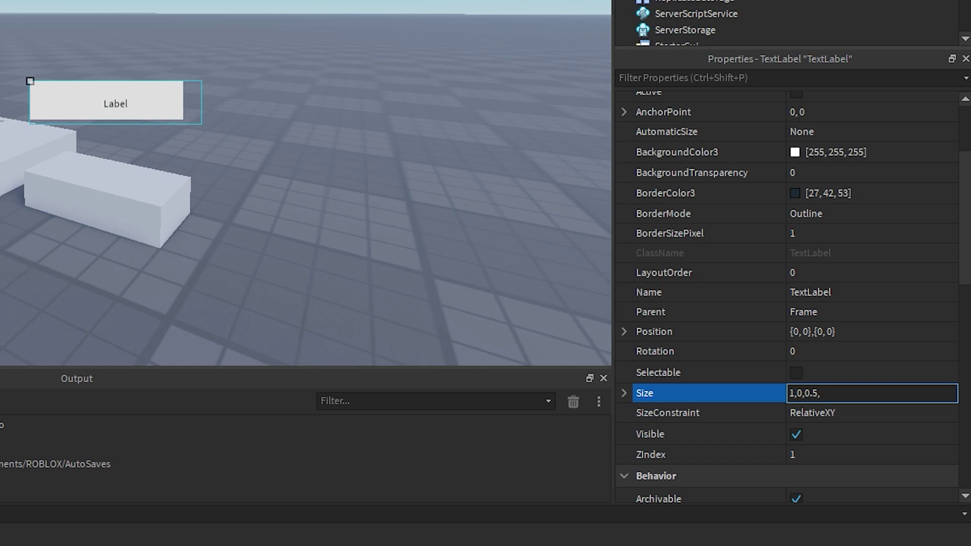
{"action": "key", "text": "Return"}
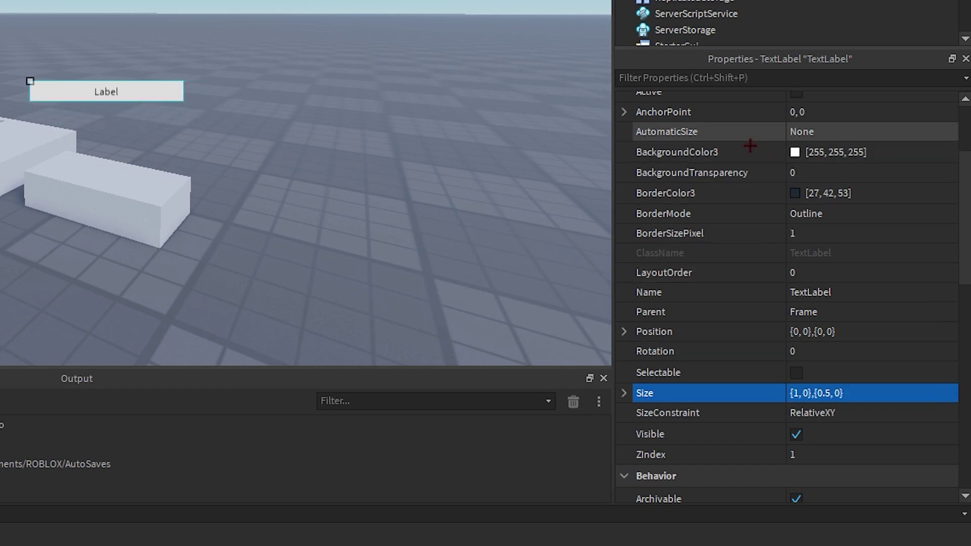
Make the TextLabel's background invisible by setting its BackgroundTransparency to 1.
{"action": "left_click", "coordinate": [849, 183]}
{"action": "type", "text": "1"}
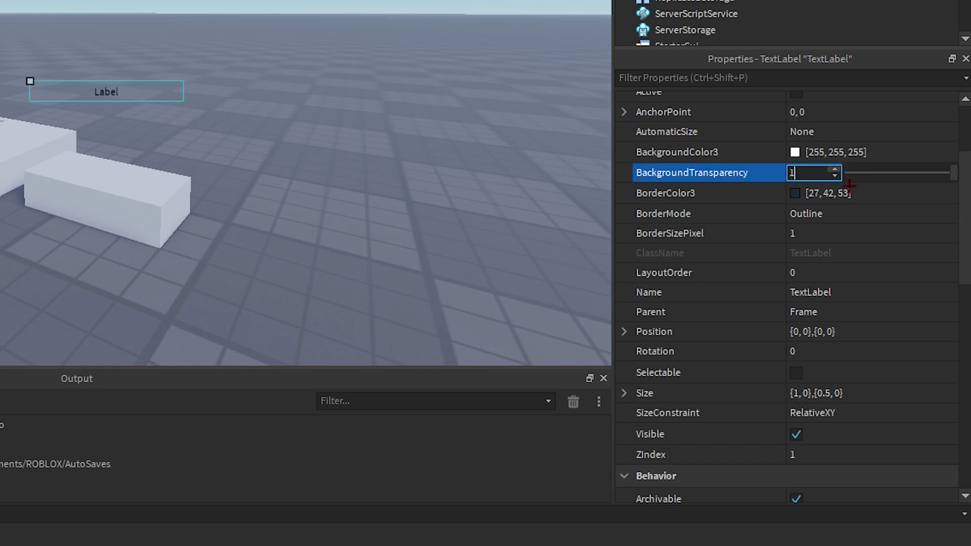
{"action": "key", "text": "Return"}
Set the TextLabel's TextColor3 to the light cyan basic color, 85, 255, 255.
{"action": "scroll", "coordinate": [768, 274], "scroll_direction": "down", "scroll_amount": 5}
{"action": "scroll", "coordinate": [768, 274], "scroll_direction": "down", "scroll_amount": 3}
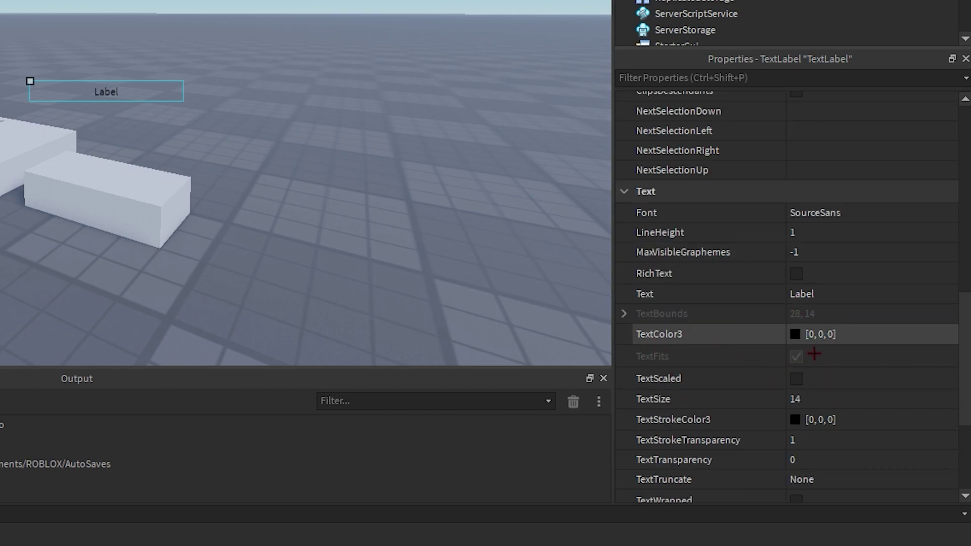
{"action": "left_click", "coordinate": [809, 334]}
{"action": "left_click_drag", "start_coordinate": [114, 0], "coordinate": [25, 3]}
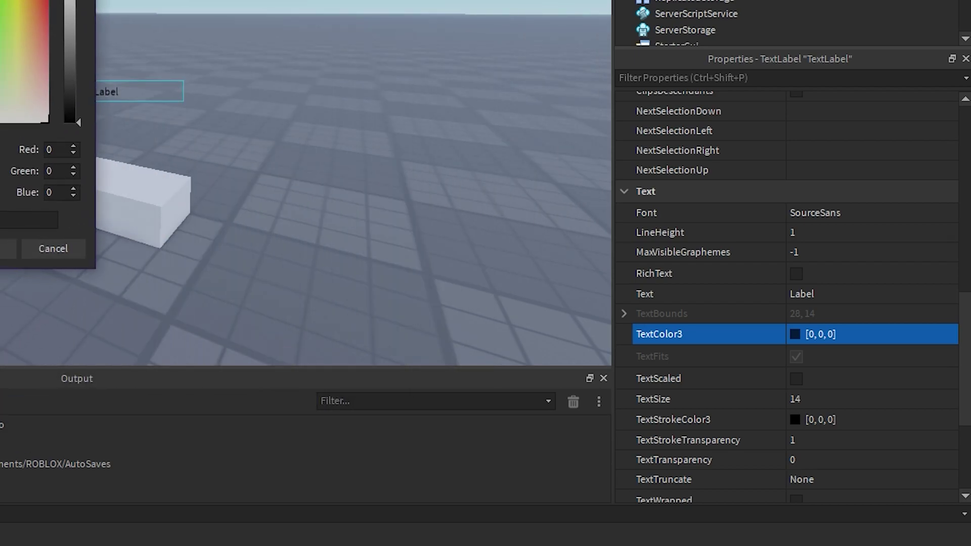
{"action": "left_click", "coordinate": [54, 247]}
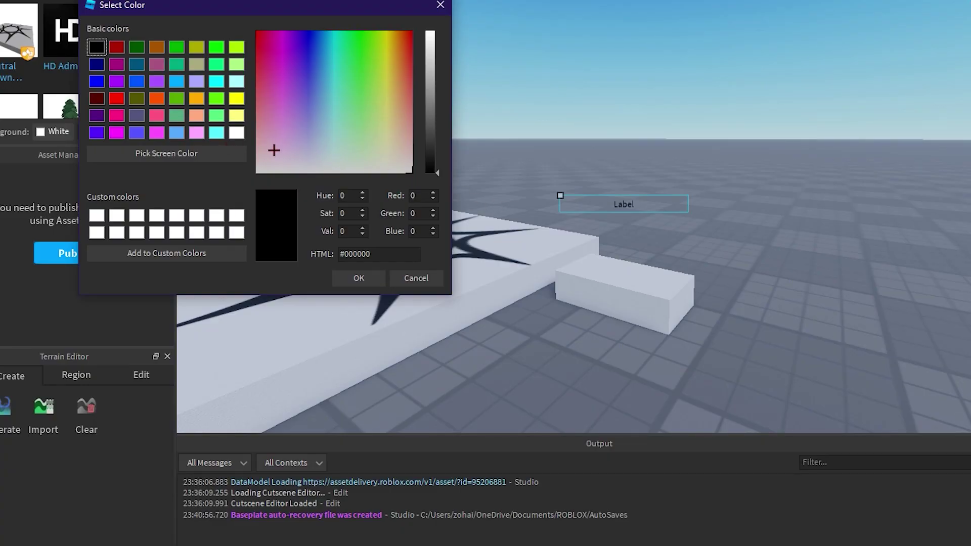
{"action": "left_click", "coordinate": [217, 133]}
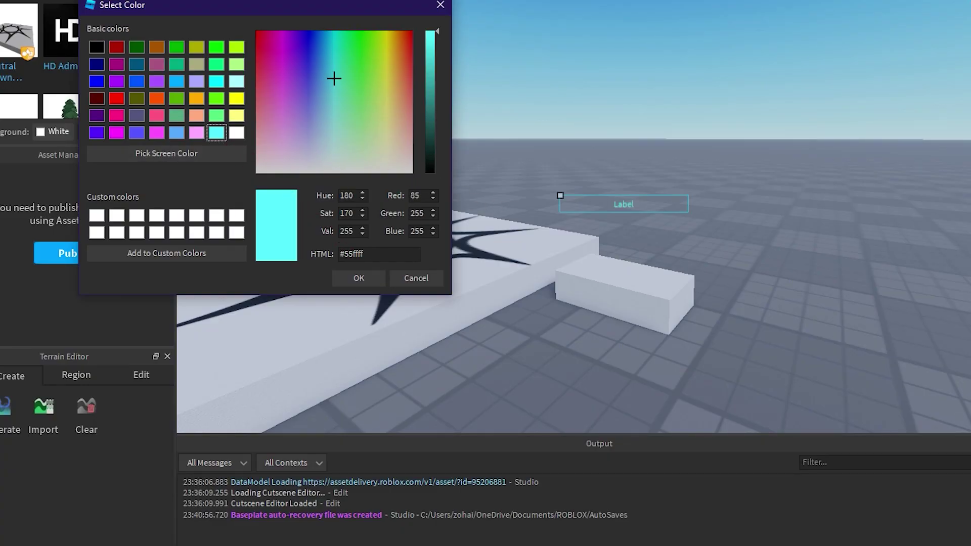
{"action": "left_click", "coordinate": [368, 281]}
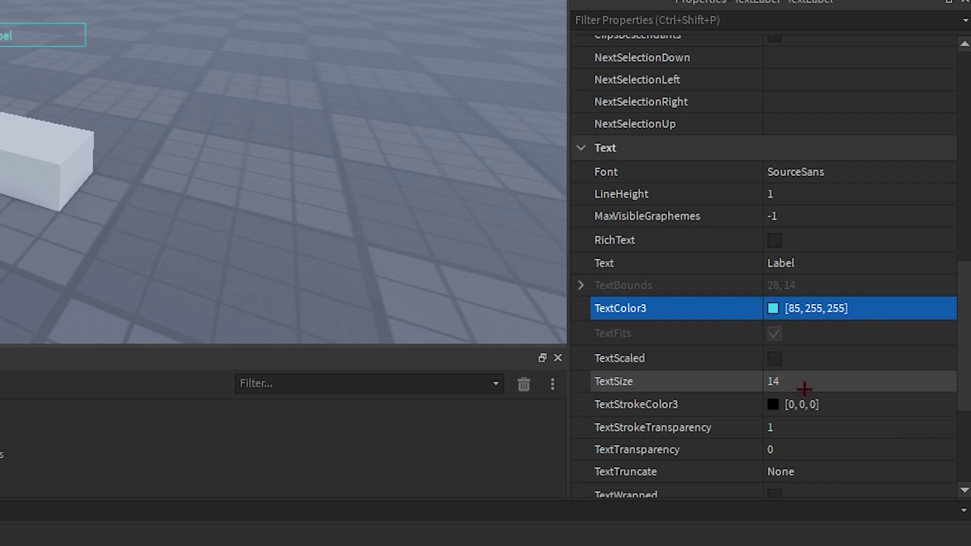
Turn on TextScaled for the TextLabel and change its Font to PatrickHand.
{"action": "left_click", "coordinate": [795, 370]}
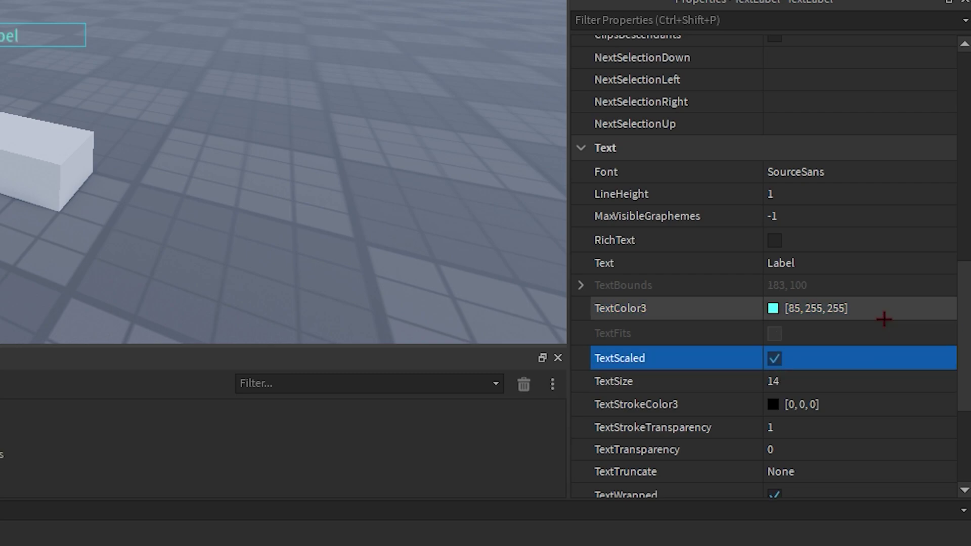
{"action": "left_click", "coordinate": [936, 178]}
{"action": "left_click", "coordinate": [948, 171]}
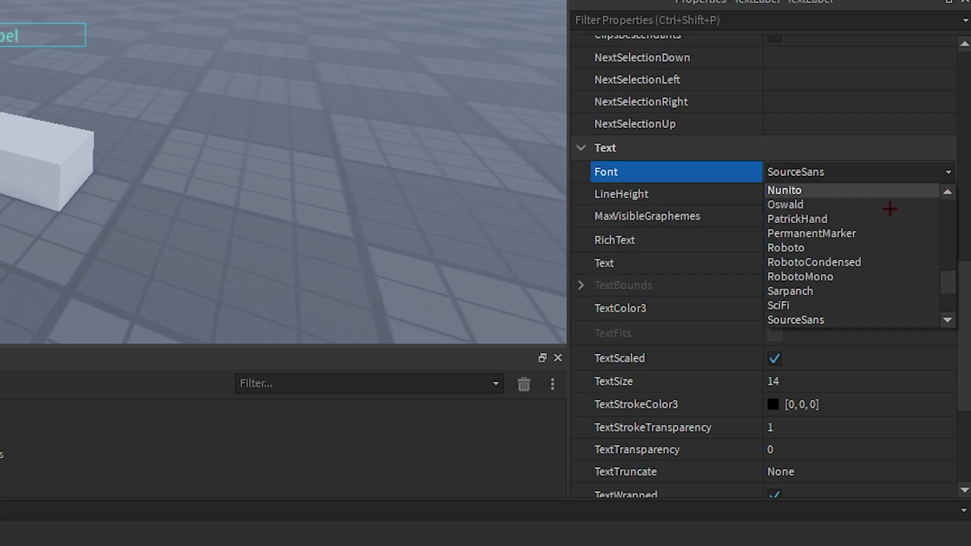
{"action": "scroll", "coordinate": [869, 228], "scroll_direction": "up", "scroll_amount": 2}
{"action": "scroll", "coordinate": [853, 255], "scroll_direction": "down", "scroll_amount": 1}
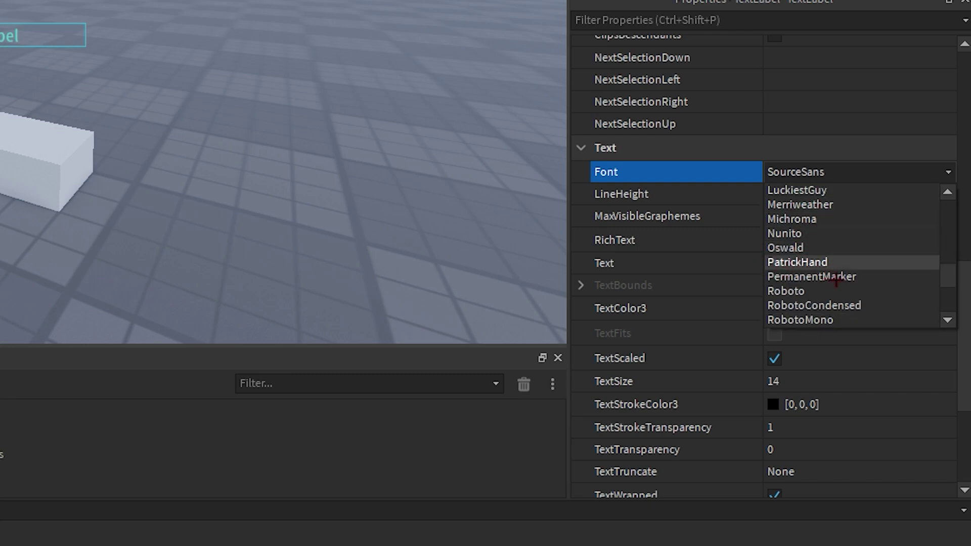
{"action": "left_click", "coordinate": [864, 274]}
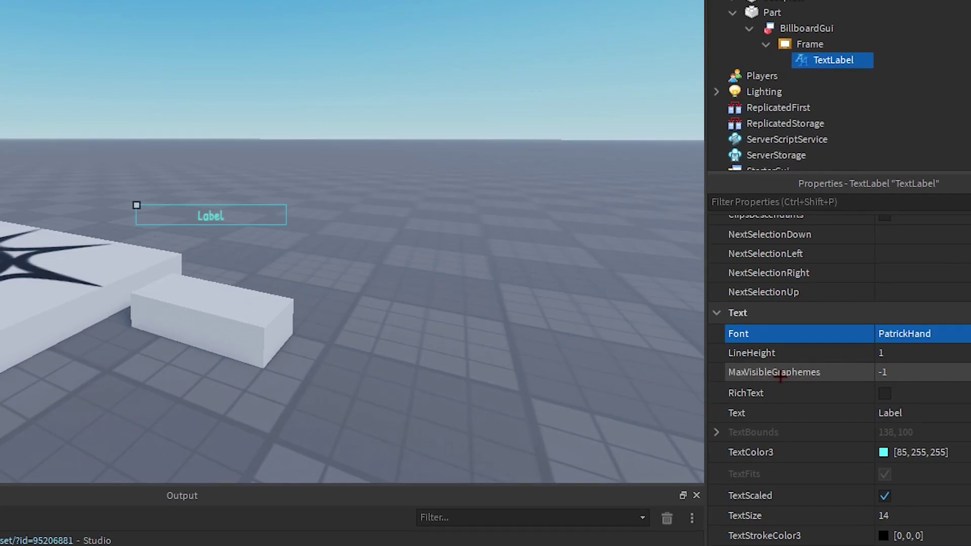
Give the label text a white stroke of 255, 255, 255 with a TextStrokeTransparency of 0.5.
{"action": "scroll", "coordinate": [845, 312], "scroll_direction": "down", "scroll_amount": 2}
{"action": "scroll", "coordinate": [937, 451], "scroll_direction": "up", "scroll_amount": 2}
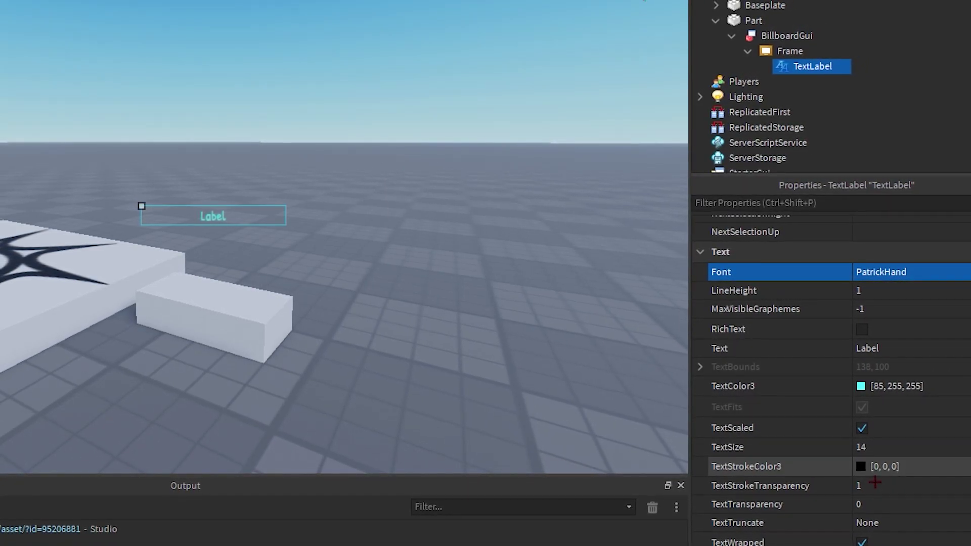
{"action": "left_click", "coordinate": [865, 468]}
{"action": "left_click", "coordinate": [226, 199]}
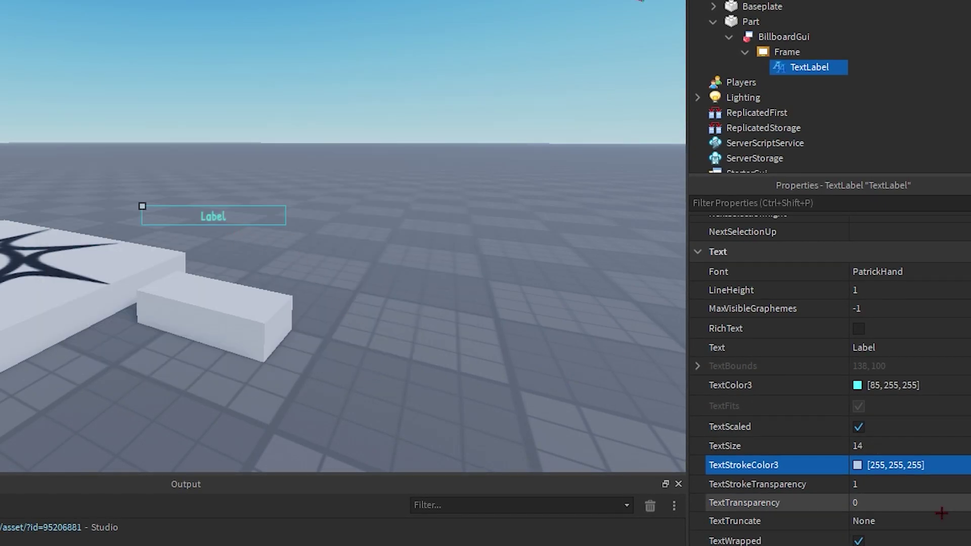
{"action": "left_click", "coordinate": [910, 484]}
{"action": "type", "text": "0.5"}
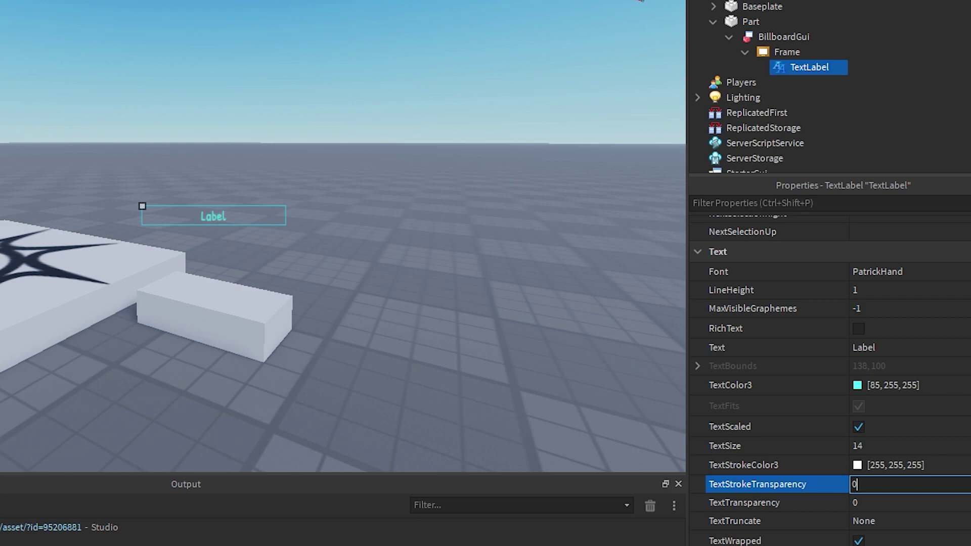
{"action": "key", "text": "Return"}
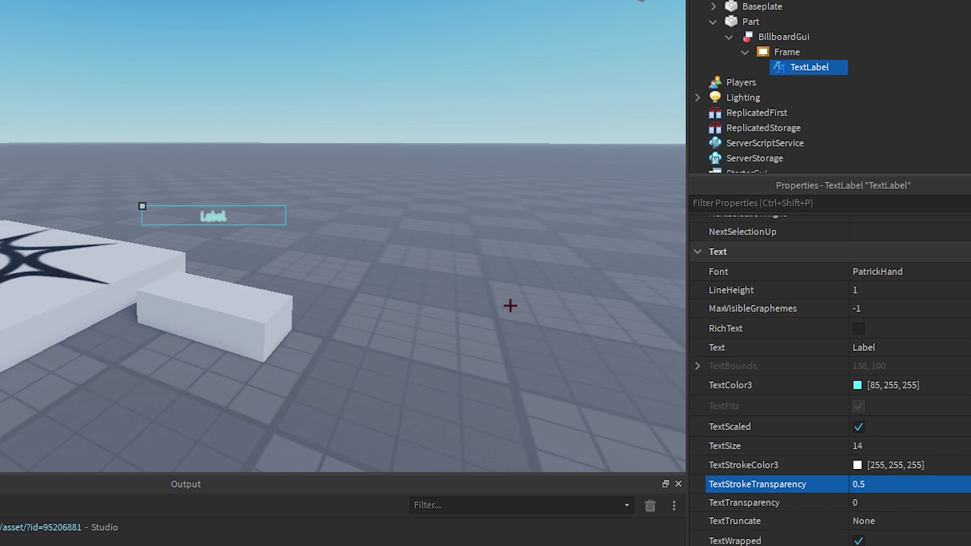
Set the TextLabel's TextStrokeTransparency to 0.3.
{"action": "scroll", "coordinate": [343, 189], "scroll_direction": "up", "scroll_amount": 4}
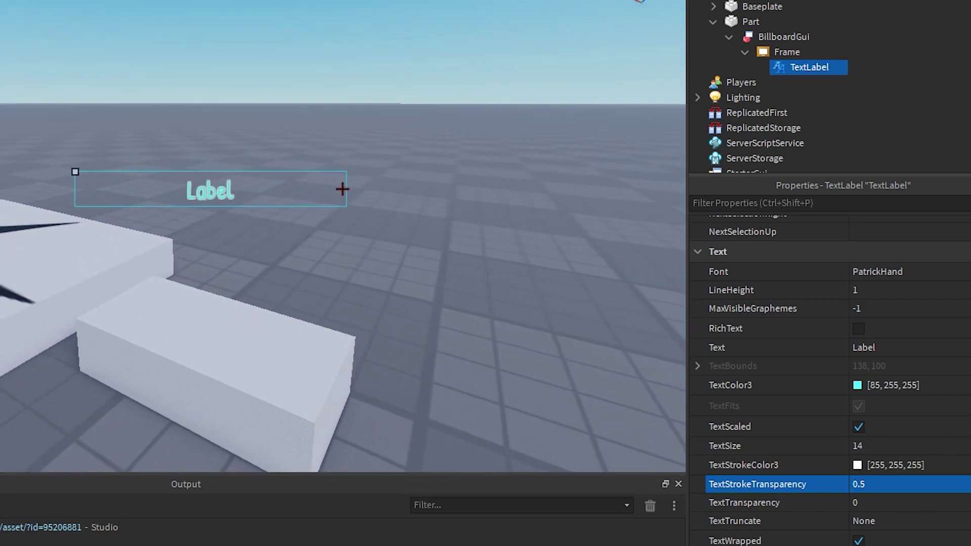
{"action": "scroll", "coordinate": [349, 191], "scroll_direction": "up", "scroll_amount": 2}
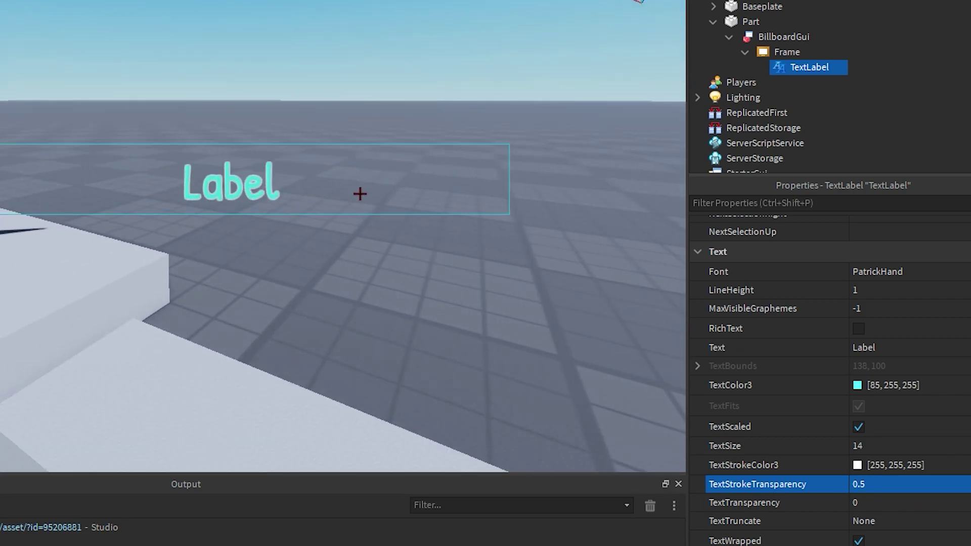
{"action": "left_click", "coordinate": [884, 491]}
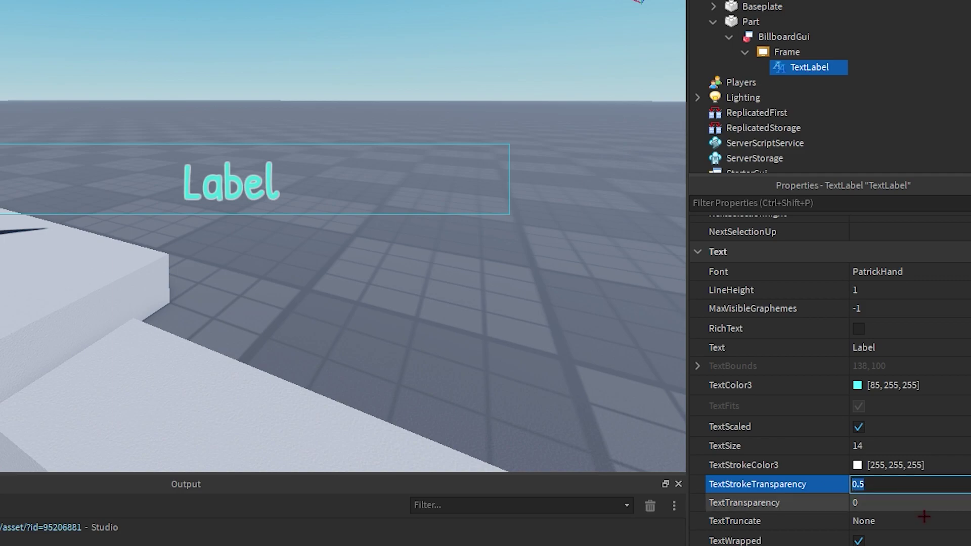
{"action": "type", "text": "0.3"}
{"action": "key", "text": "Return"}
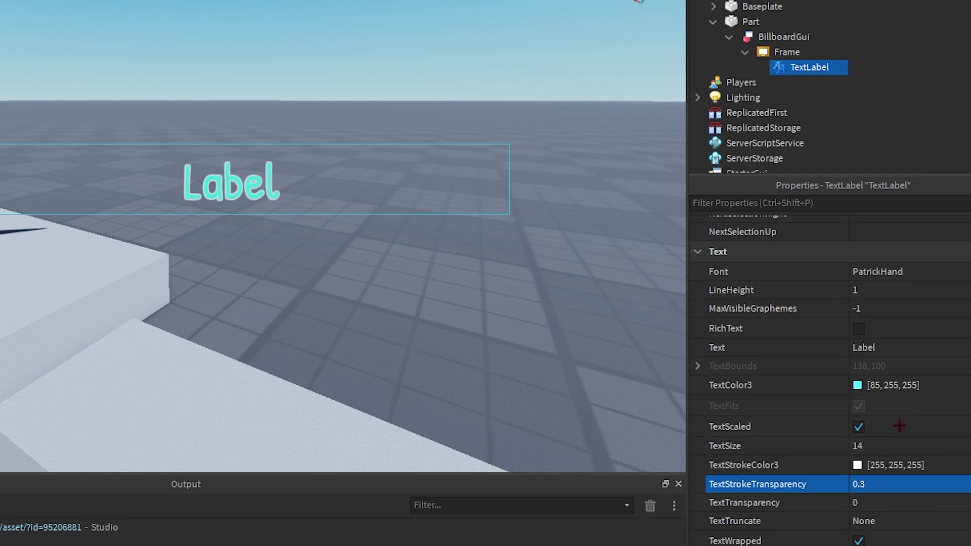
Recolor the label with a TextColor3 of 170, 0, 0 and a TextStrokeColor3 of 0, 0, 0.
{"action": "left_click", "coordinate": [857, 385]}
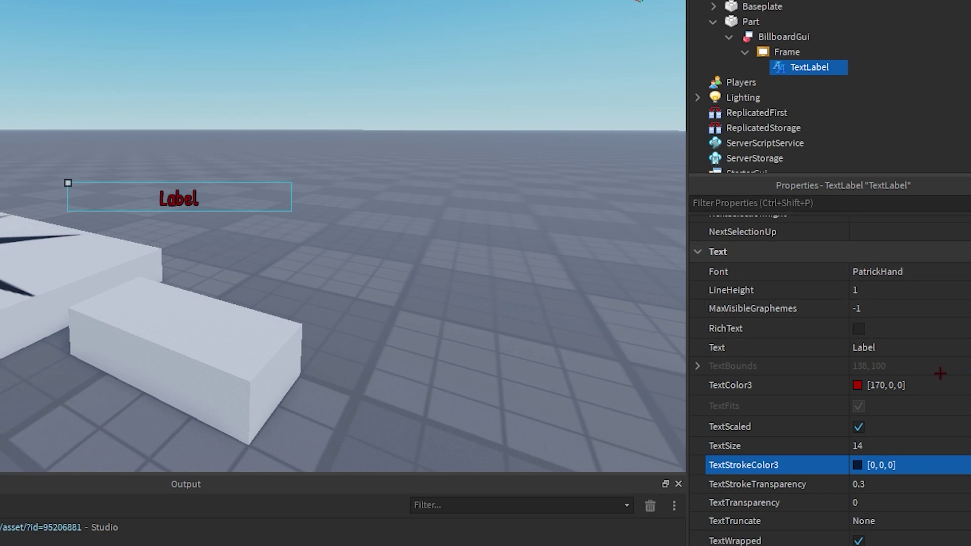
Set the TextLabel's Text to Username and rename the label Username as well.
{"action": "left_click", "coordinate": [932, 349]}
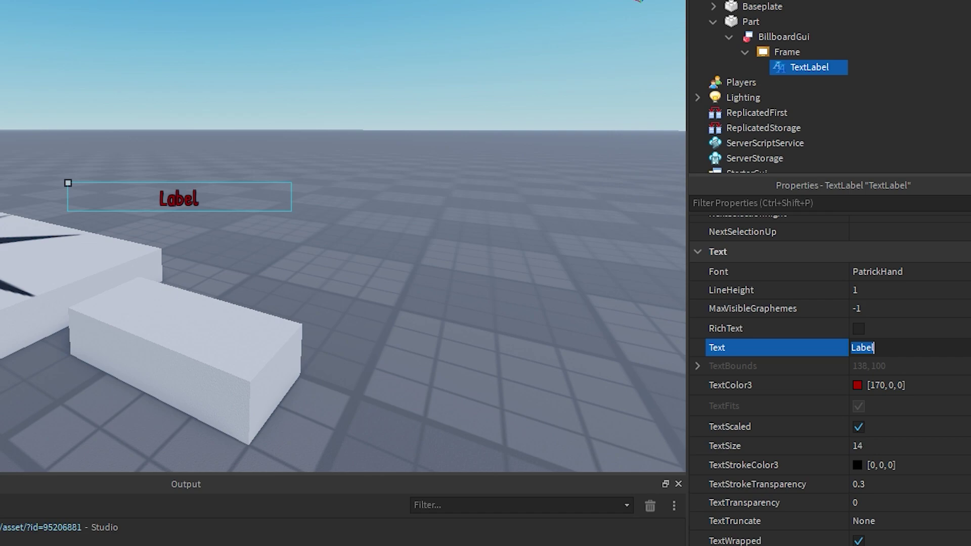
{"action": "type", "text": "Username"}
{"action": "key", "text": "Return"}
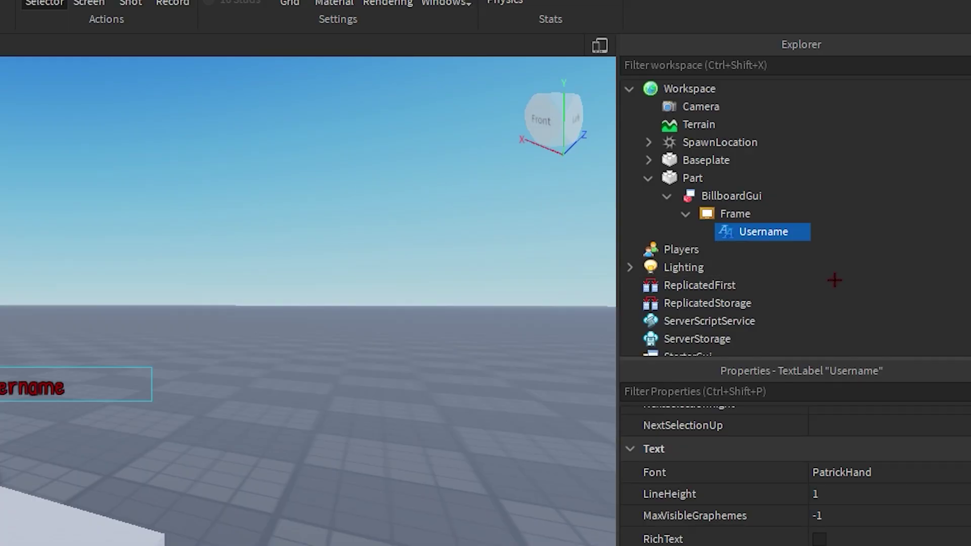
Paste a copy of the Username label and move the copy into the Frame.
{"action": "key", "text": "ctrl+v"}
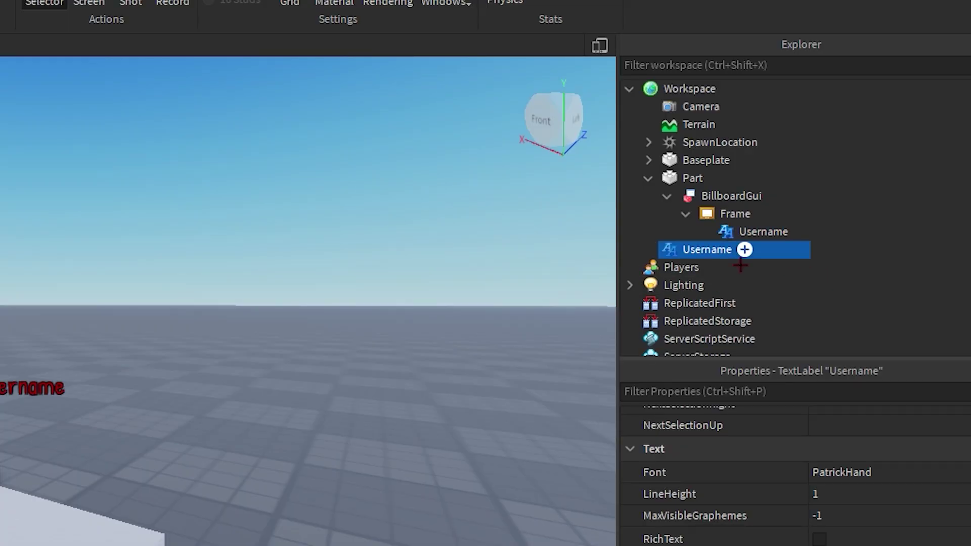
{"action": "left_click_drag", "start_coordinate": [738, 249], "coordinate": [809, 217]}
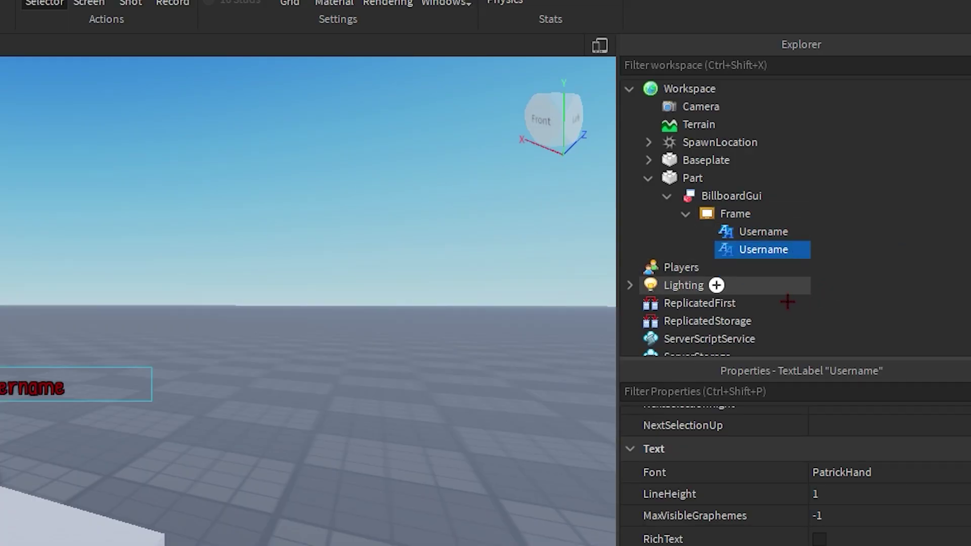
Rename the copied label in the Frame to GroupRank.
{"action": "right_click", "coordinate": [769, 250]}
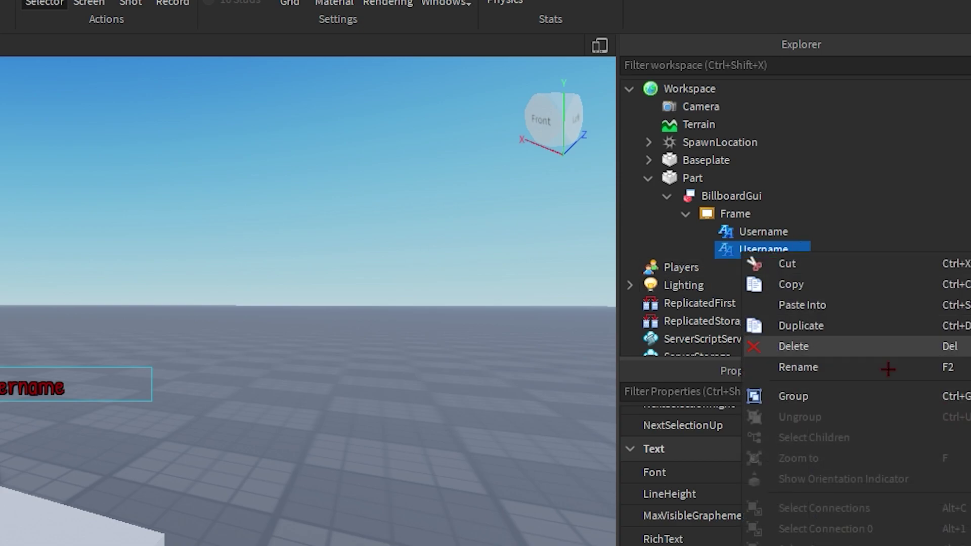
{"action": "left_click", "coordinate": [866, 376]}
{"action": "type", "text": "G"}
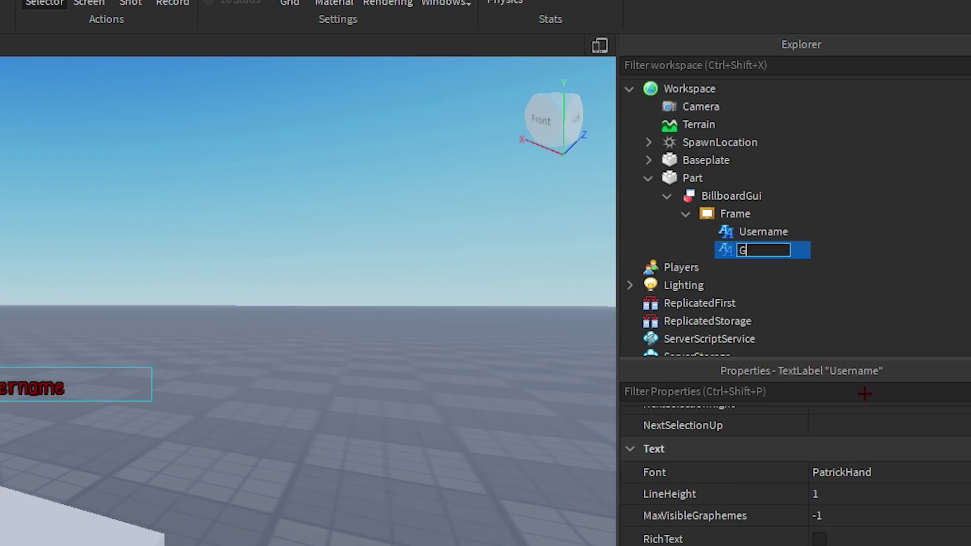
{"action": "type", "text": "roupRank"}
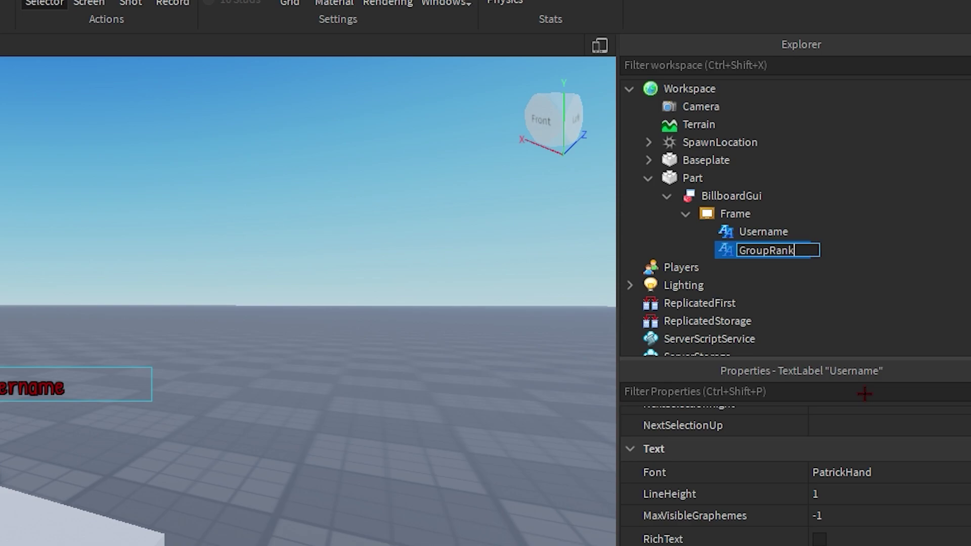
{"action": "type", "text": "\\"}
{"action": "key", "text": "Return"}
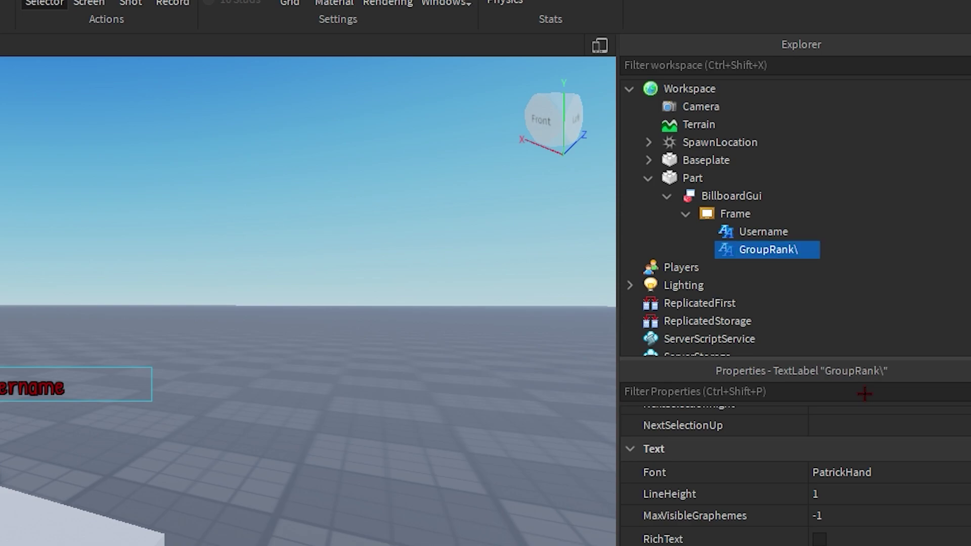
{"action": "right_click", "coordinate": [808, 249]}
{"action": "left_click", "coordinate": [834, 368]}
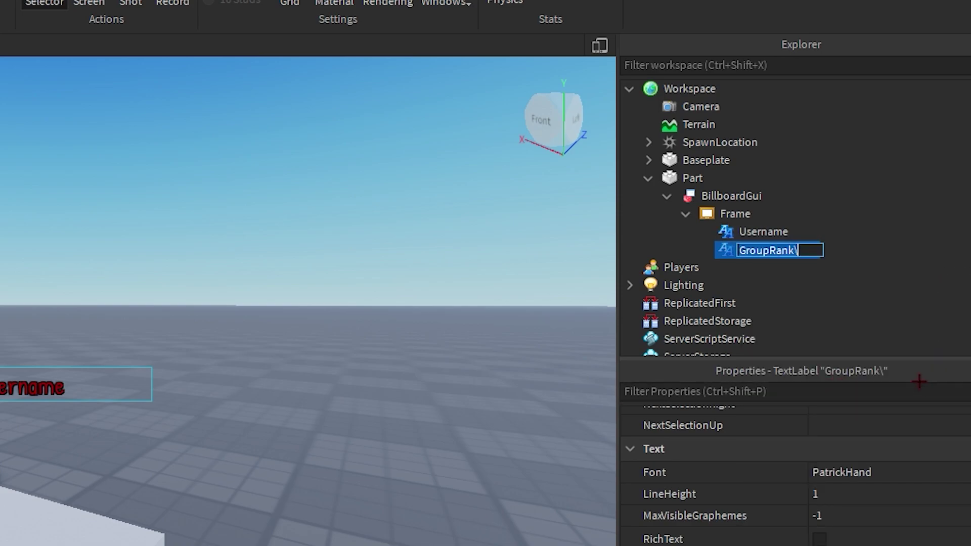
{"action": "key", "text": "End"}
{"action": "key", "text": "BackSpace"}
{"action": "key", "text": "Return"}
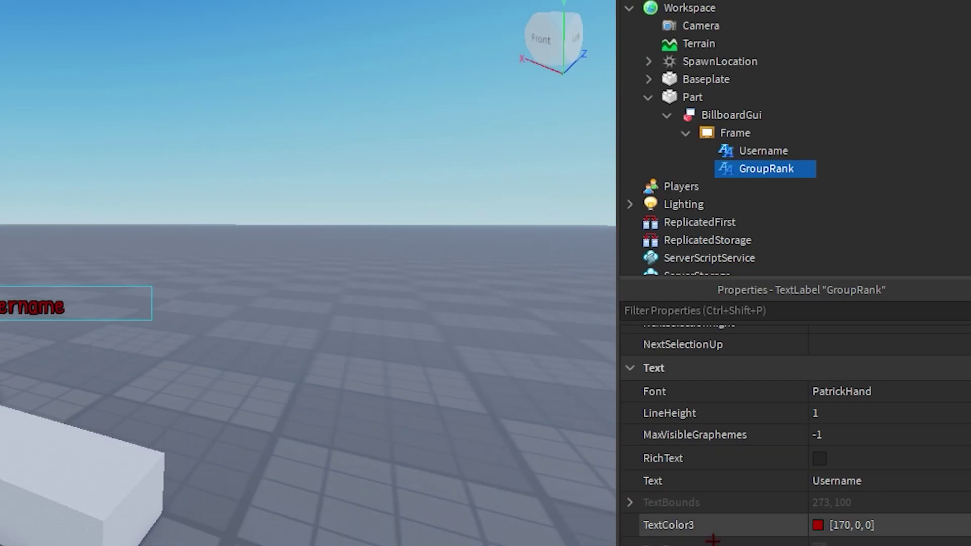
Set the GroupRank label's Position to 0, 0, 0.5, 0 so it sits in the lower half of the Frame.
{"action": "scroll", "coordinate": [808, 506], "scroll_direction": "up", "scroll_amount": 6}
{"action": "scroll", "coordinate": [809, 505], "scroll_direction": "down", "scroll_amount": 2}
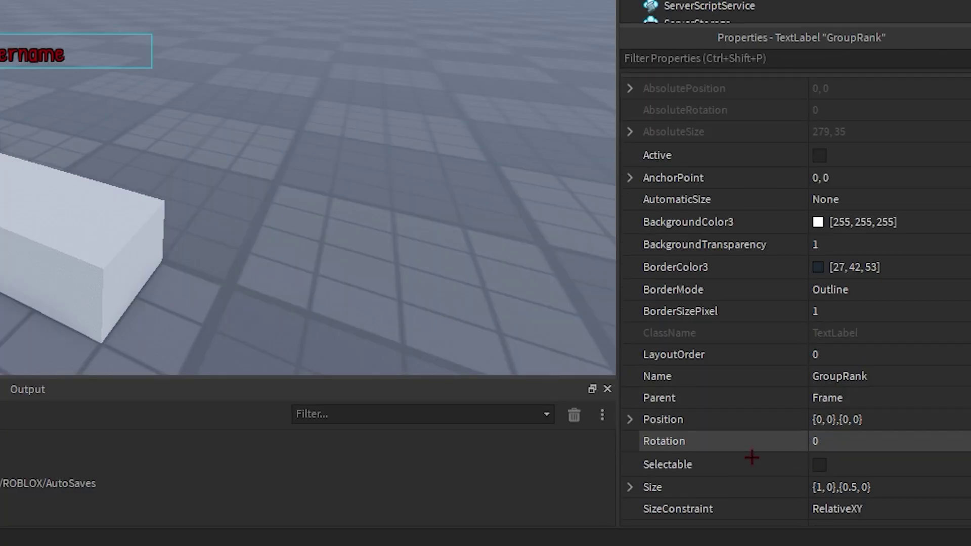
{"action": "left_click", "coordinate": [861, 420]}
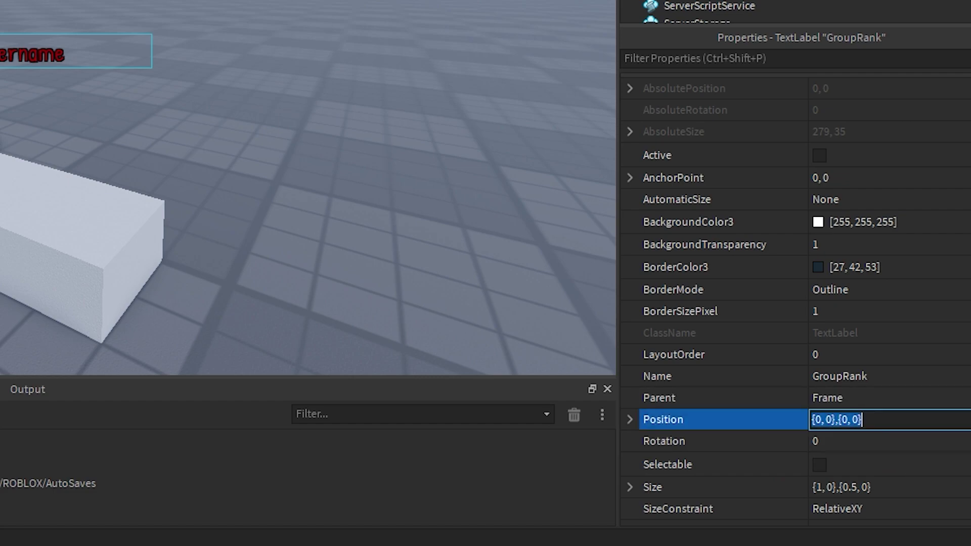
{"action": "key", "text": "BackSpace"}
{"action": "type", "text": "0,"}
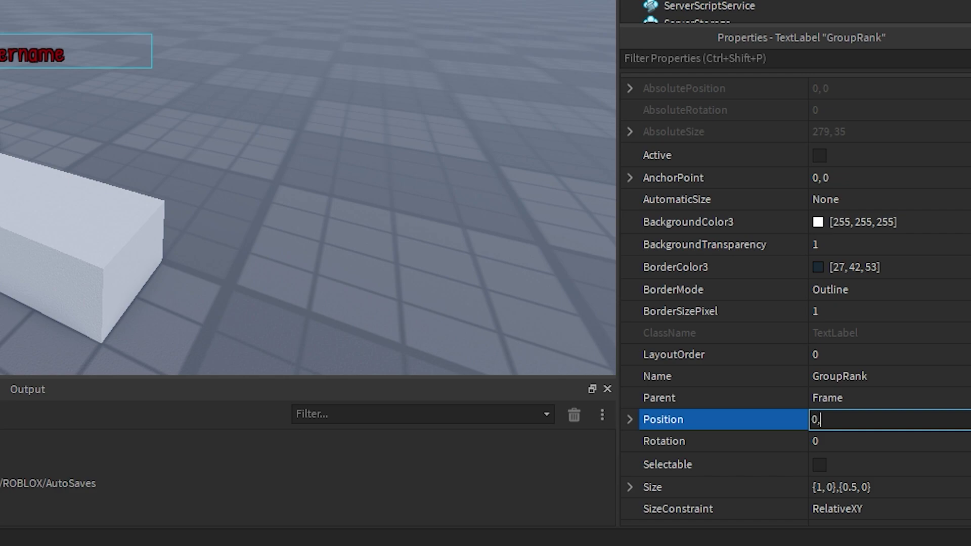
{"action": "type", "text": "0,0.5,0"}
{"action": "key", "text": "Return"}
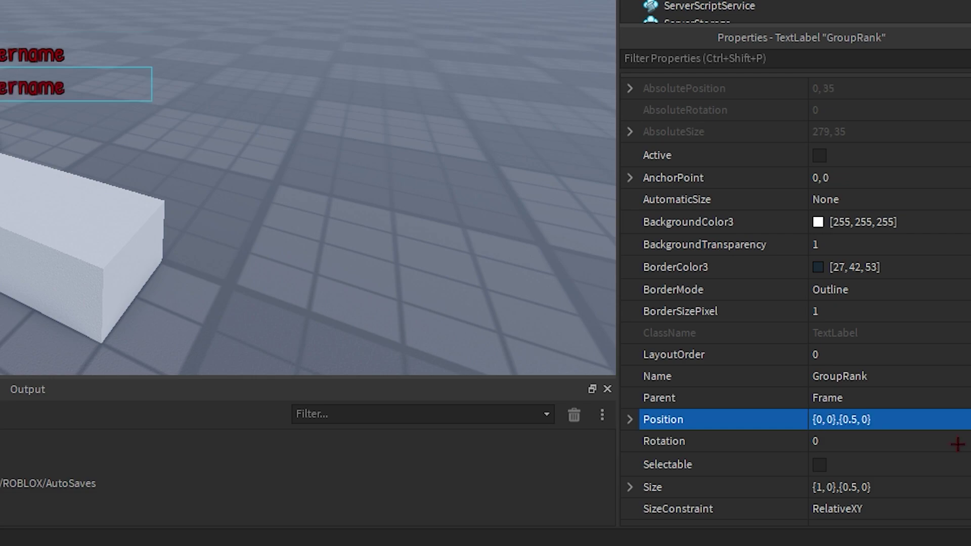
Change the GroupRank label's Text to Rank.
{"action": "scroll", "coordinate": [856, 418], "scroll_direction": "down", "scroll_amount": 6}
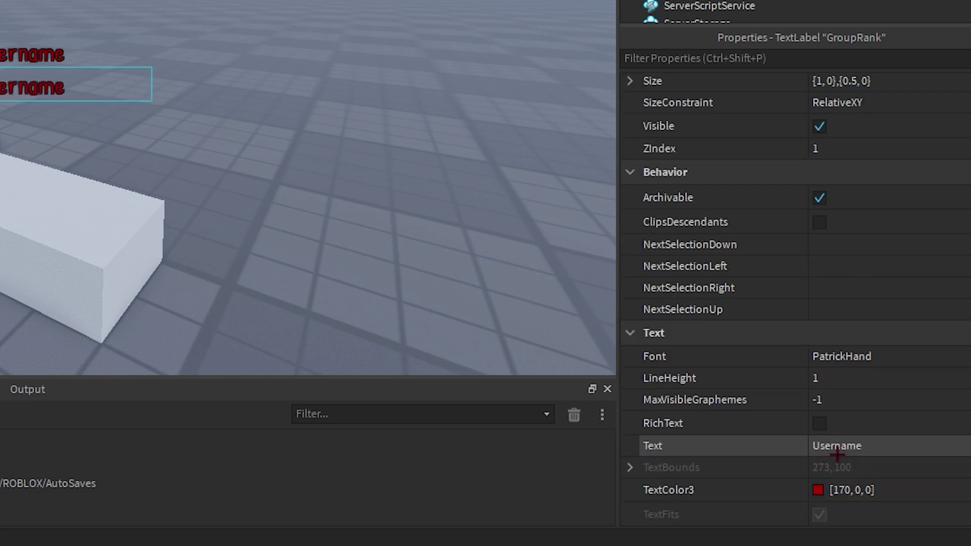
{"action": "scroll", "coordinate": [836, 453], "scroll_direction": "down", "scroll_amount": 3}
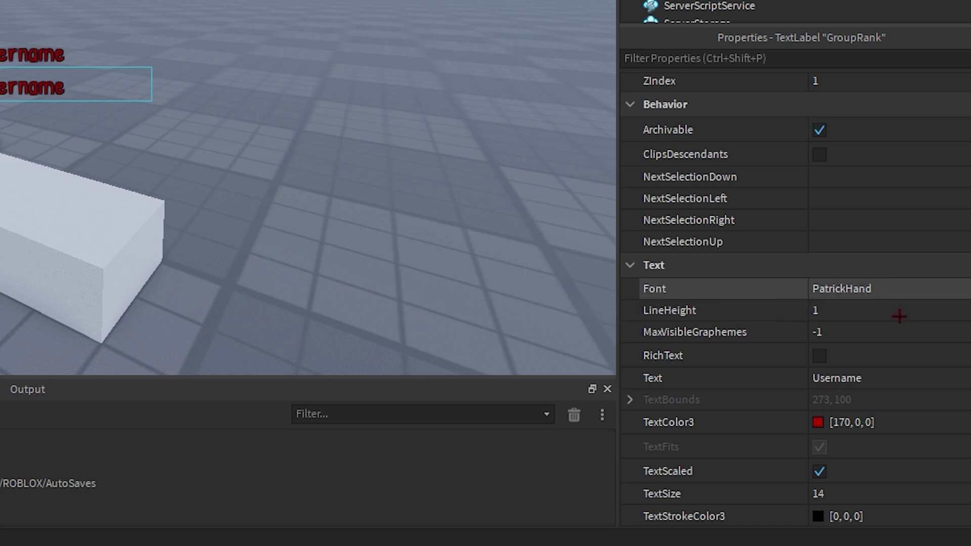
{"action": "left_click", "coordinate": [892, 379]}
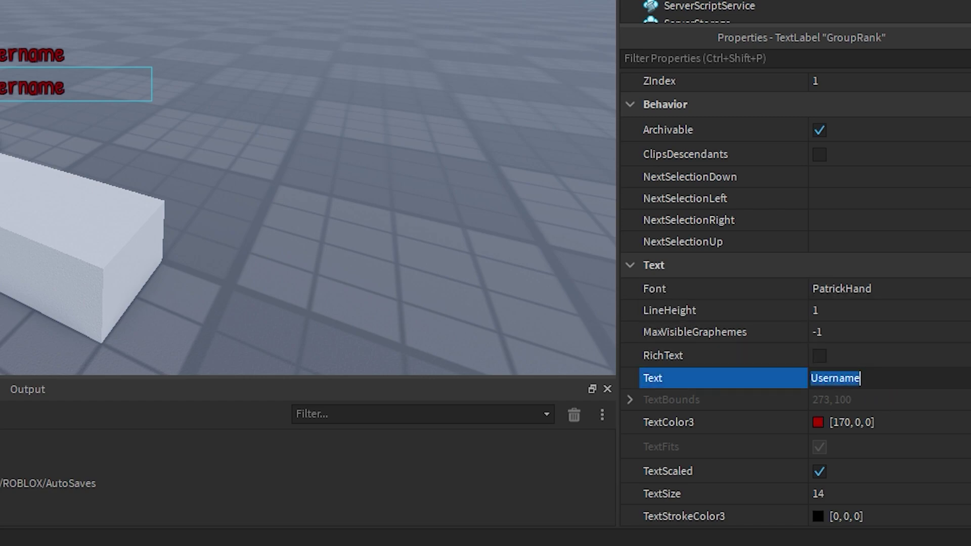
{"action": "type", "text": "Rank"}
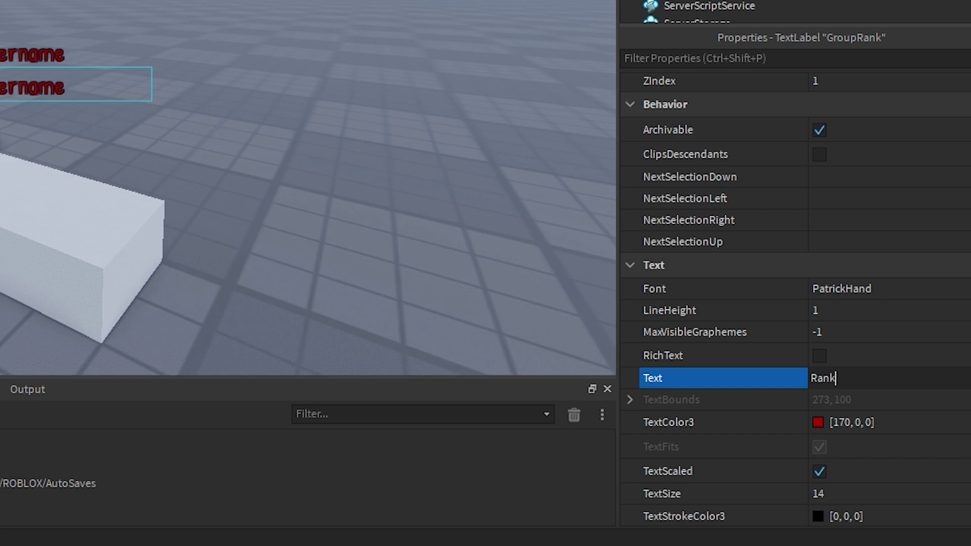
{"action": "key", "text": "Return"}
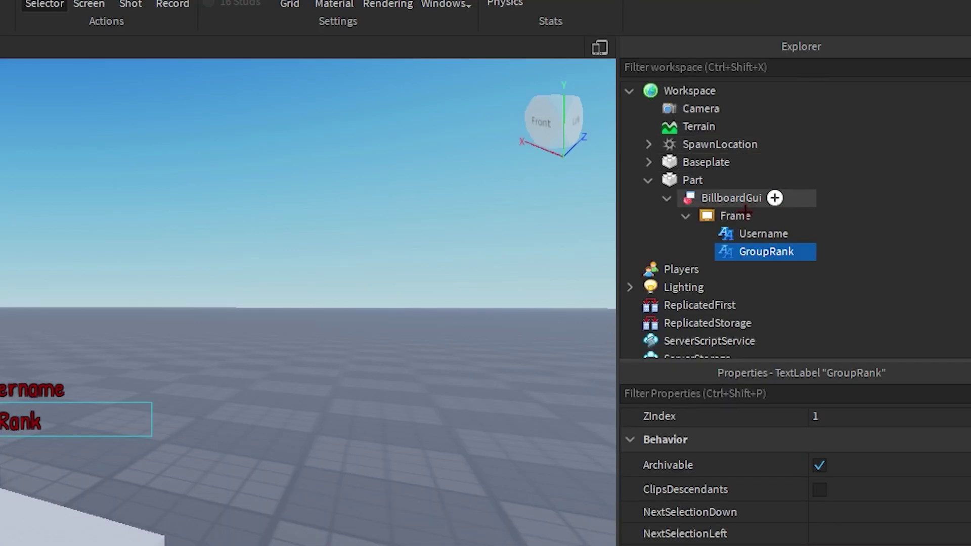
Rename the BillboardGui under the Part as NameTag.
{"action": "right_click", "coordinate": [735, 200]}
{"action": "left_click", "coordinate": [869, 319]}
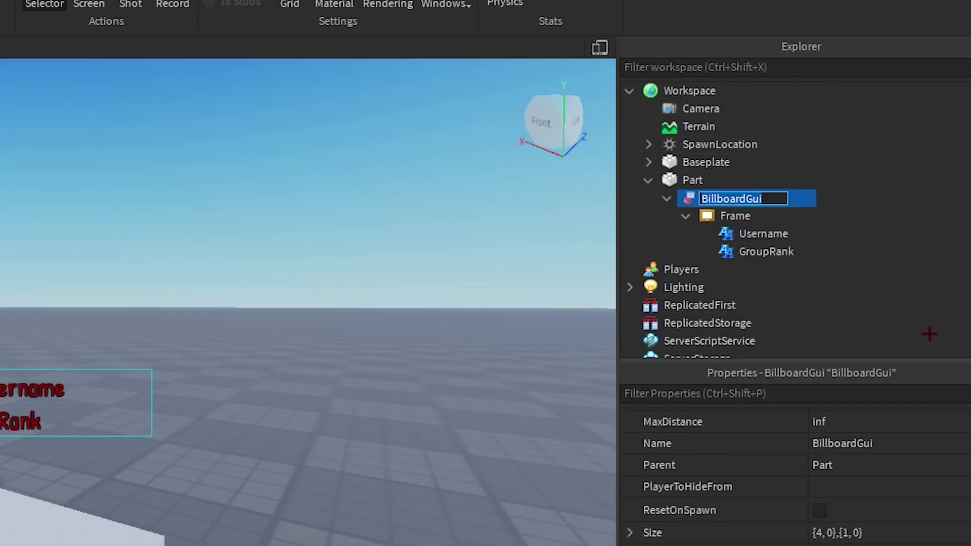
{"action": "type", "text": "NameT"}
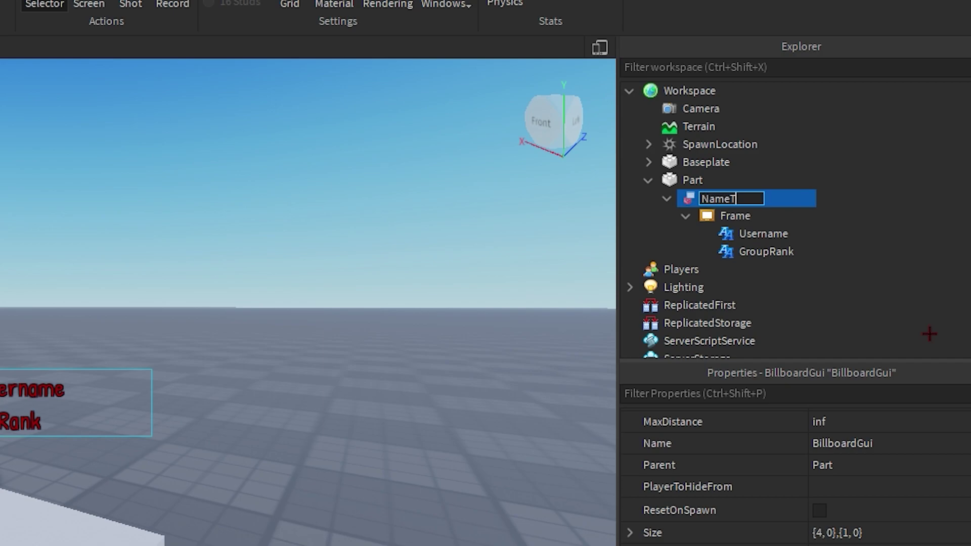
{"action": "type", "text": "ag"}
{"action": "key", "text": "Return"}
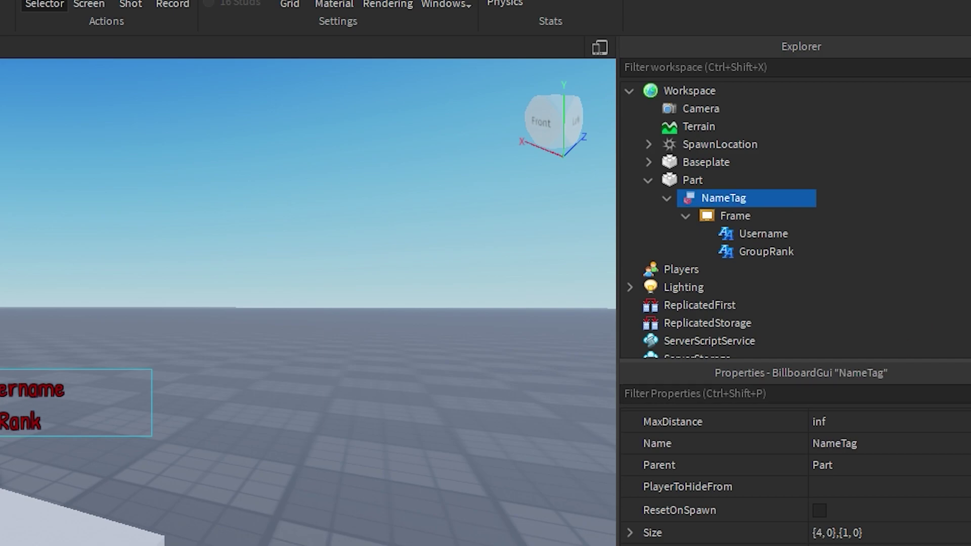
Add a new Script inside StarterCharacterScripts under StarterPlayer.
{"action": "scroll", "coordinate": [758, 238], "scroll_direction": "down", "scroll_amount": 5}
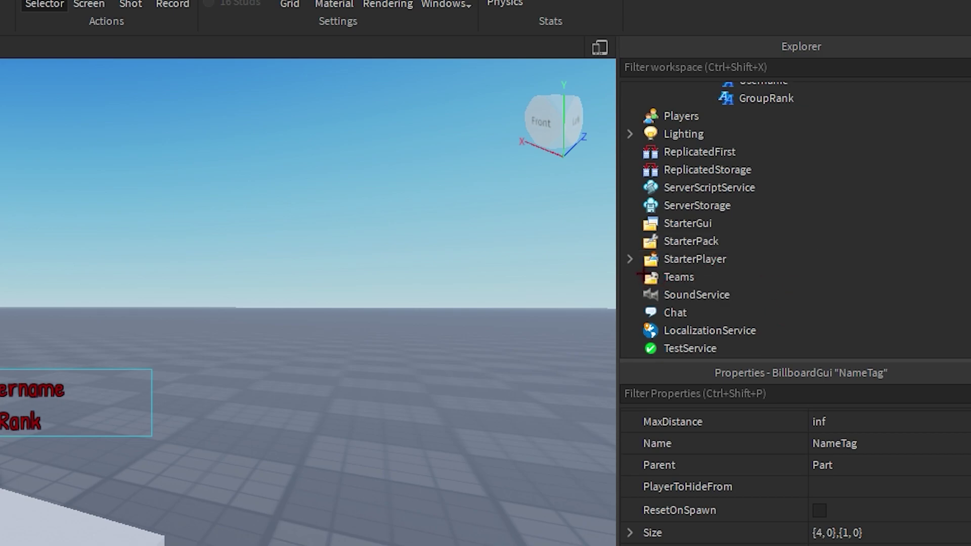
{"action": "left_click", "coordinate": [629, 259]}
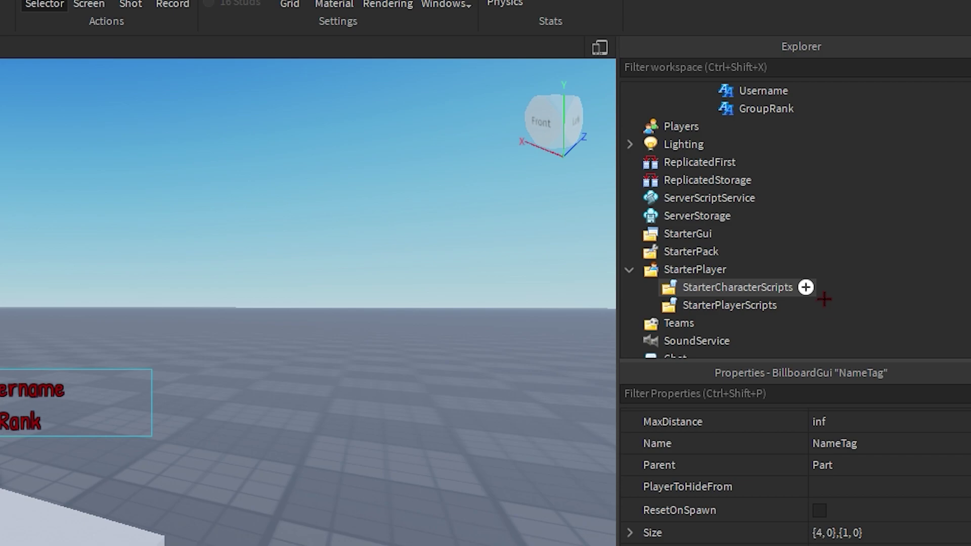
{"action": "left_click", "coordinate": [805, 286]}
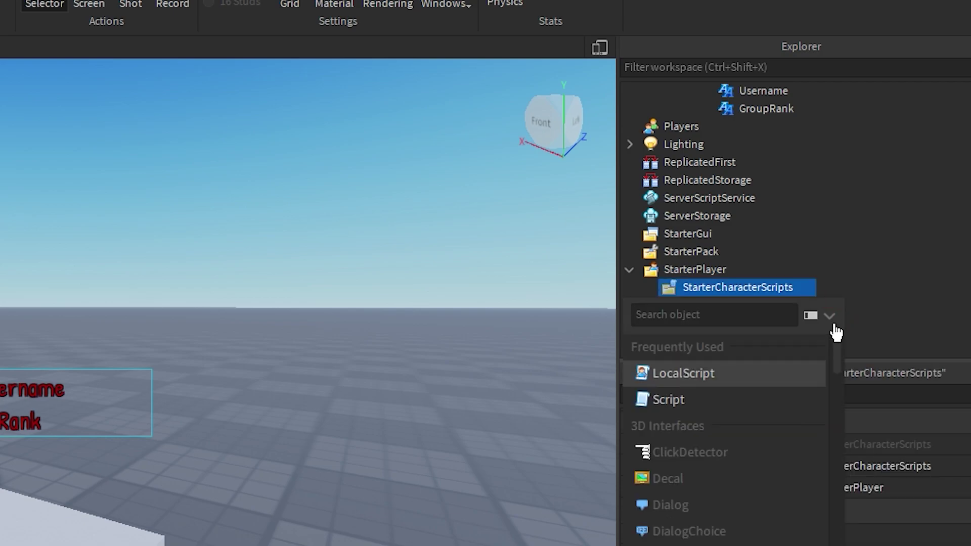
{"action": "left_click", "coordinate": [684, 402]}
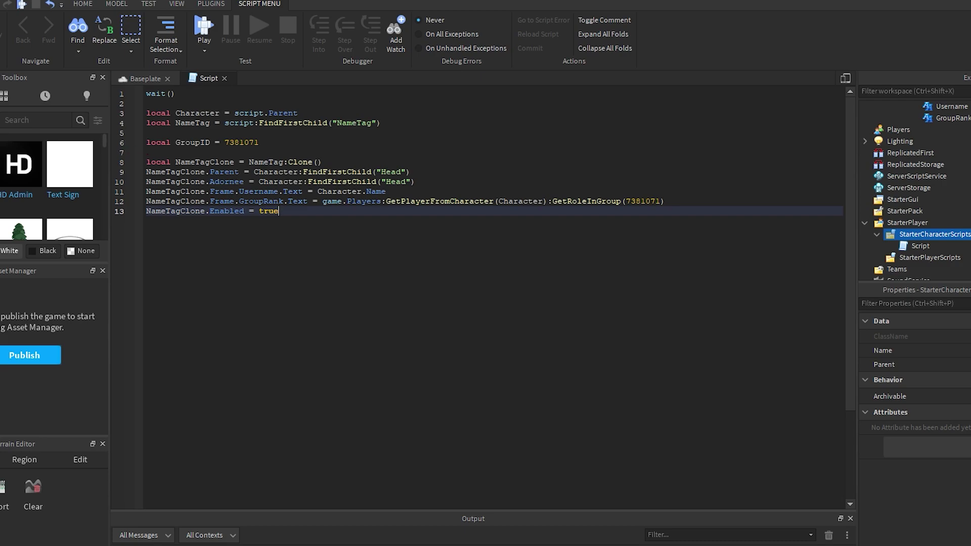
Copy the group number assigned to the GroupID variable in the script.
{"action": "left_click_drag", "start_coordinate": [258, 143], "coordinate": [224, 143]}
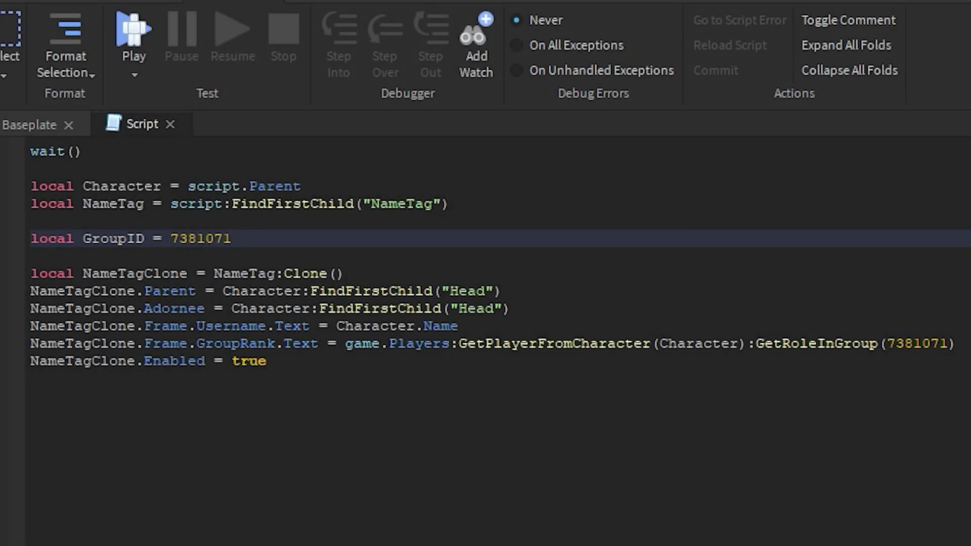
{"action": "key", "text": "shift+Left"}
{"action": "key", "text": "shift+Left"}
{"action": "key", "text": "shift+Left"}
{"action": "key", "text": "shift+Left"}
{"action": "key", "text": "shift+Left"}
{"action": "key", "text": "shift+Left"}
{"action": "key", "text": "shift+Left"}
{"action": "key", "text": "ctrl+c"}
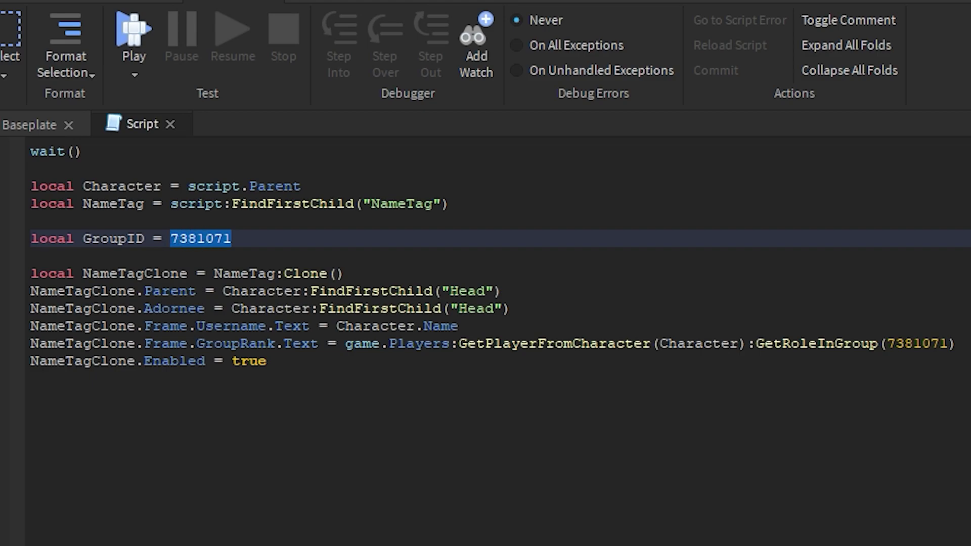
Replace the GetRoleInGroup argument in the GroupRank text line with the copied group number.
{"action": "left_click", "coordinate": [905, 344]}
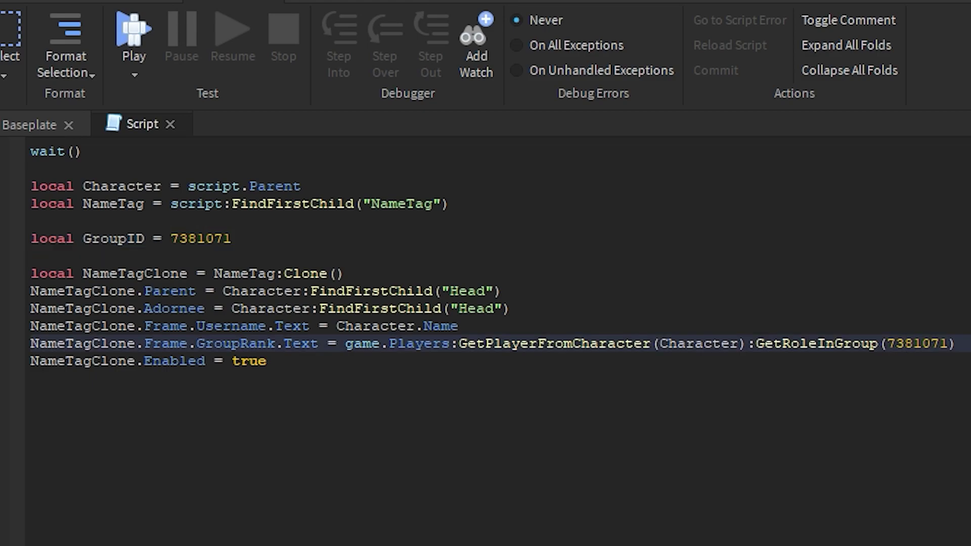
{"action": "key", "text": "Right"}
{"action": "key", "text": "Right"}
{"action": "key", "text": "shift+Right"}
{"action": "key", "text": "shift+Right"}
{"action": "key", "text": "shift+Left"}
{"action": "key", "text": "shift+Left"}
{"action": "key", "text": "shift+Left"}
{"action": "key", "text": "shift+Left"}
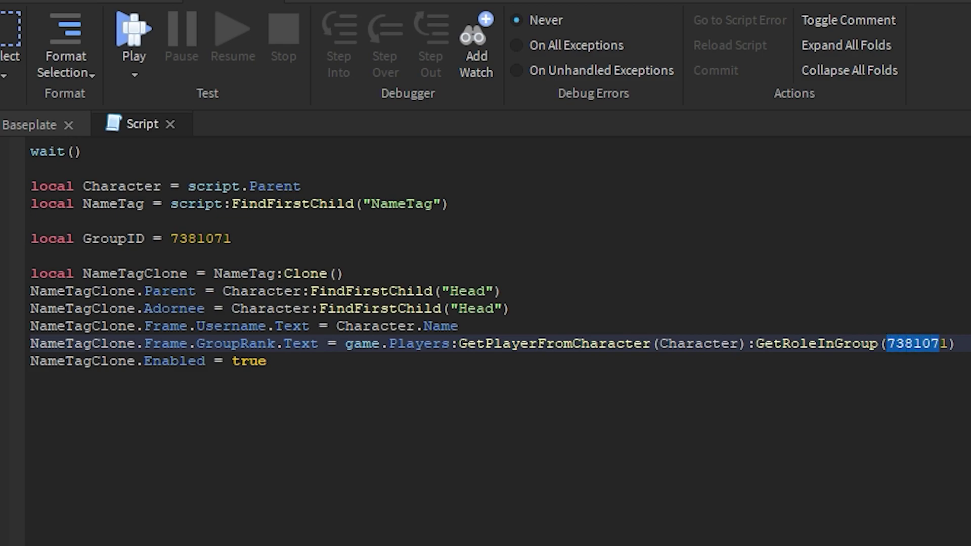
{"action": "key", "text": "ctrl+v"}
{"action": "key", "text": "Delete"}
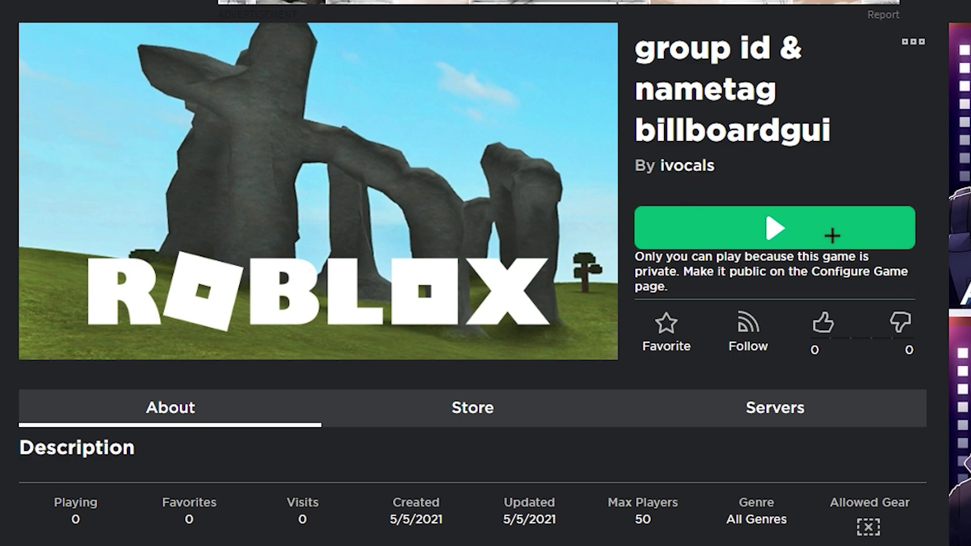
Launch the published game from its Roblox page, then walk the character and turn the camera to check the overhead name tag.
{"action": "left_click", "coordinate": [835, 220]}
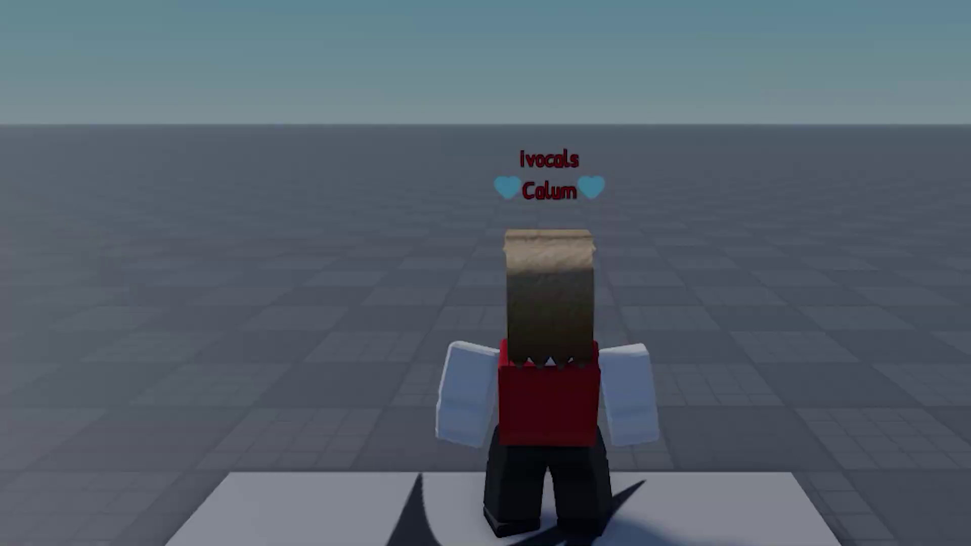
{"action": "right_click_drag", "start_coordinate": [485, 273], "coordinate": [354, 258]}
{"action": "key", "text": "w"}
{"action": "mouse_move", "coordinate": [844, 118]}
{"action": "right_mouse_down"}
{"action": "mouse_move", "coordinate": [733, 120]}
{"action": "mouse_move", "coordinate": [844, 119]}
{"action": "right_mouse_up"}
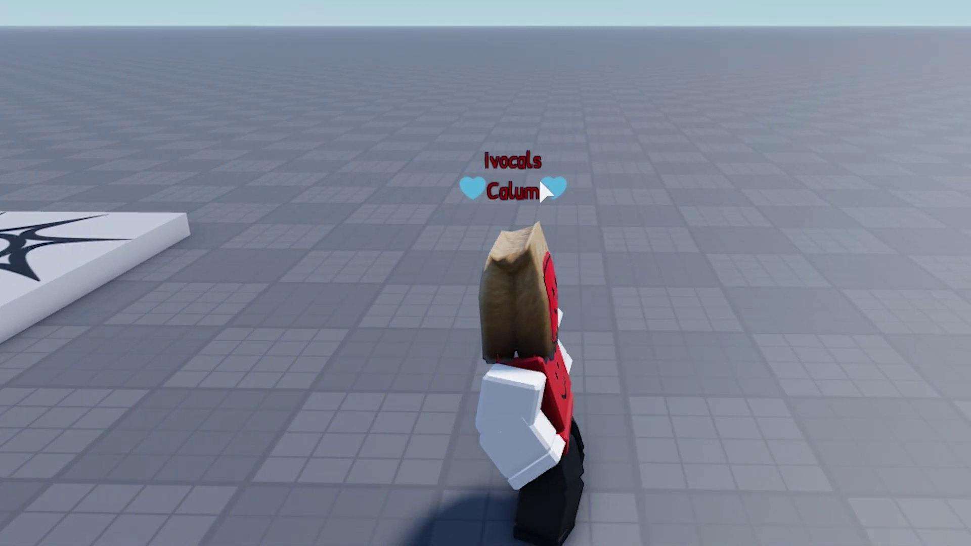